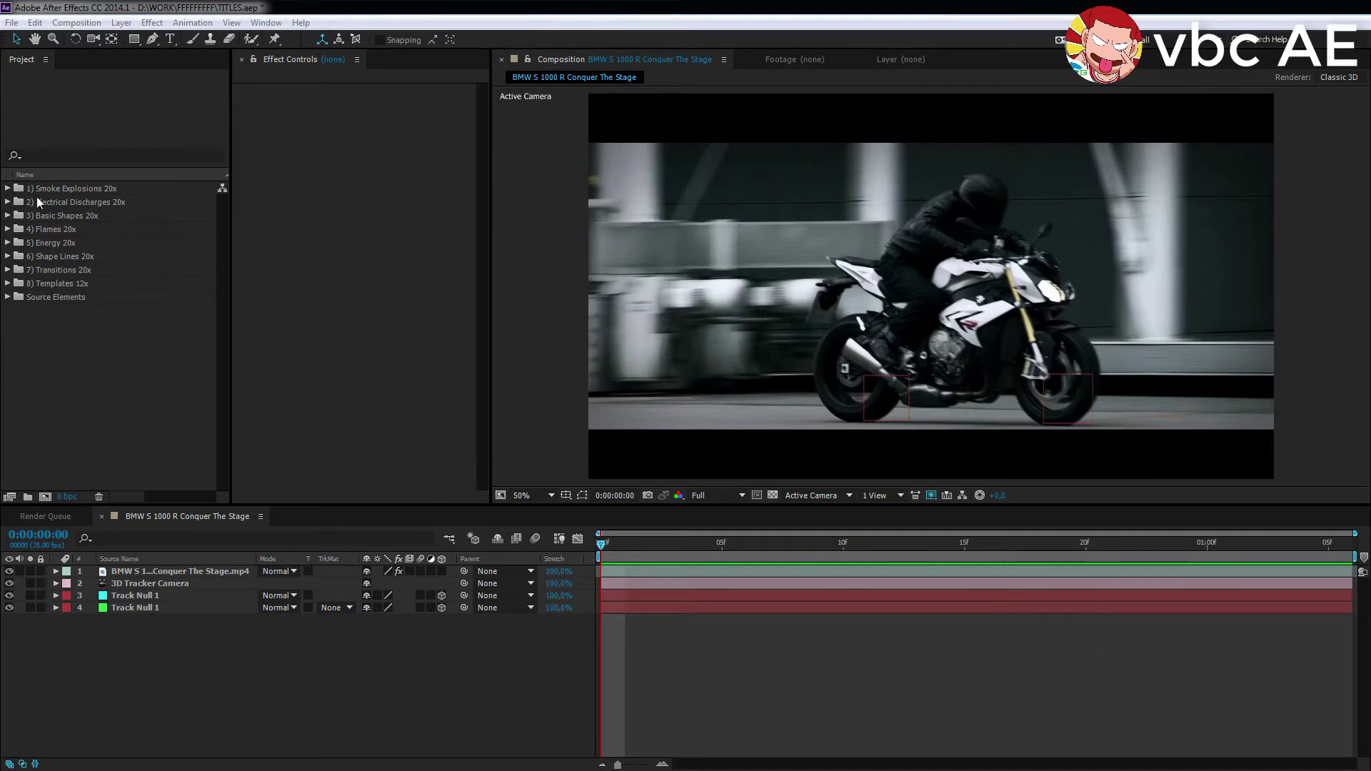
- Open the Electrical Discharges preview comp and select discharges 01, 02, 03, 13, 15 and 16
left_click(7, 203)
double_click(59, 207)
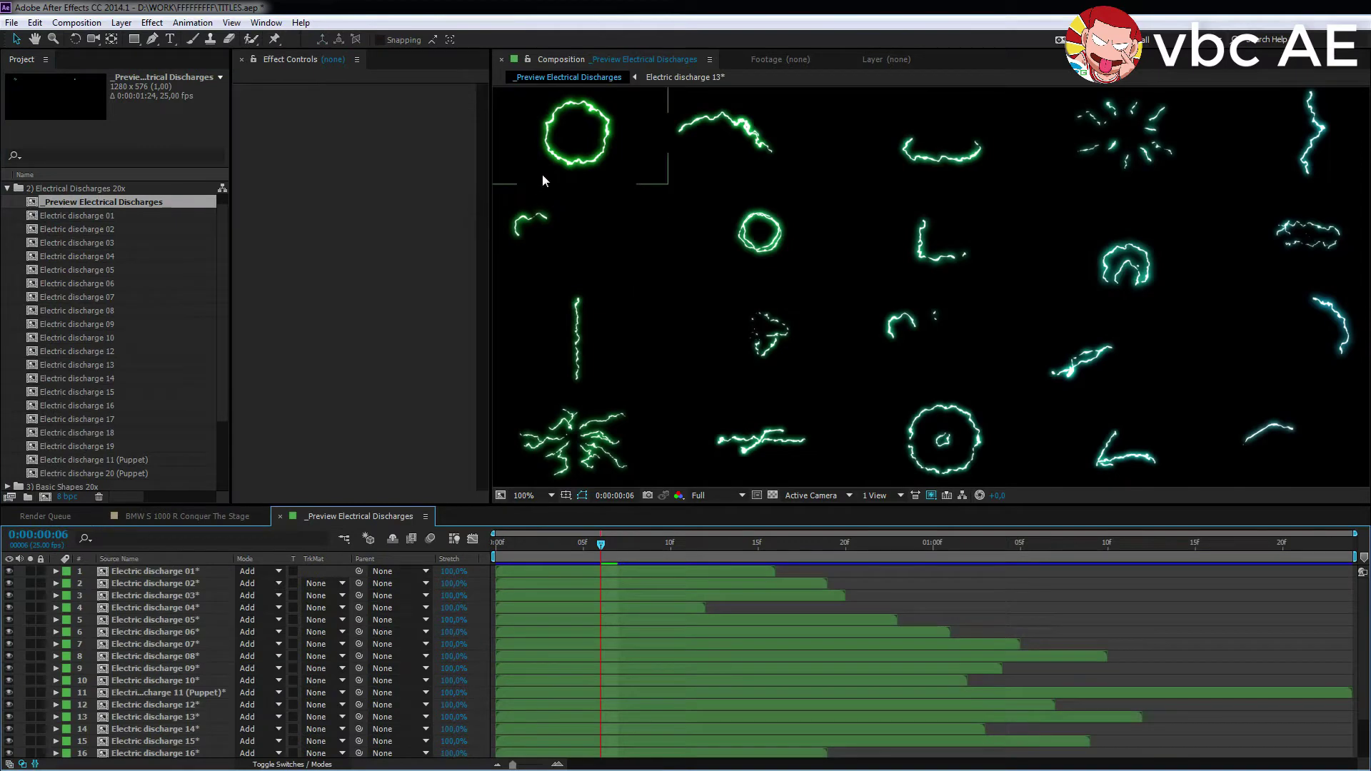
left_click(552, 155)
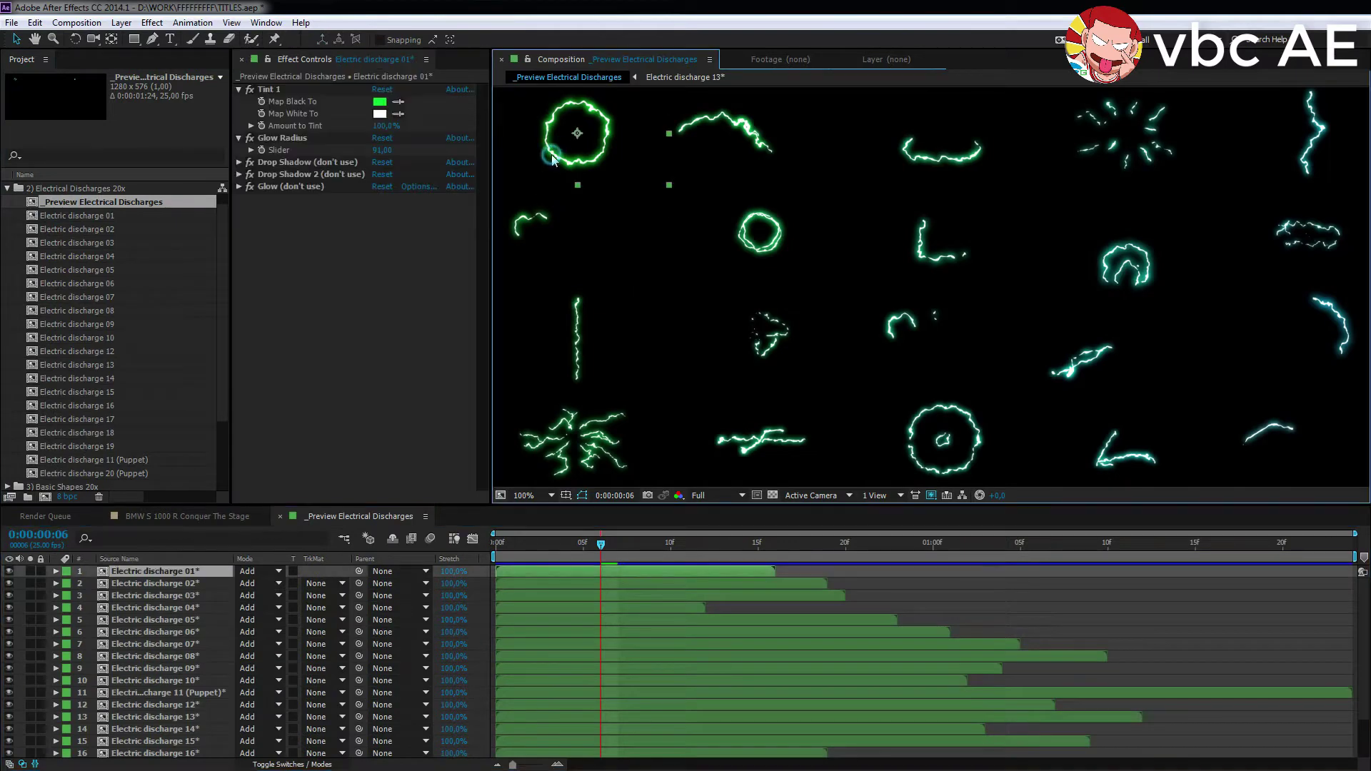
left_click(710, 153, "shift")
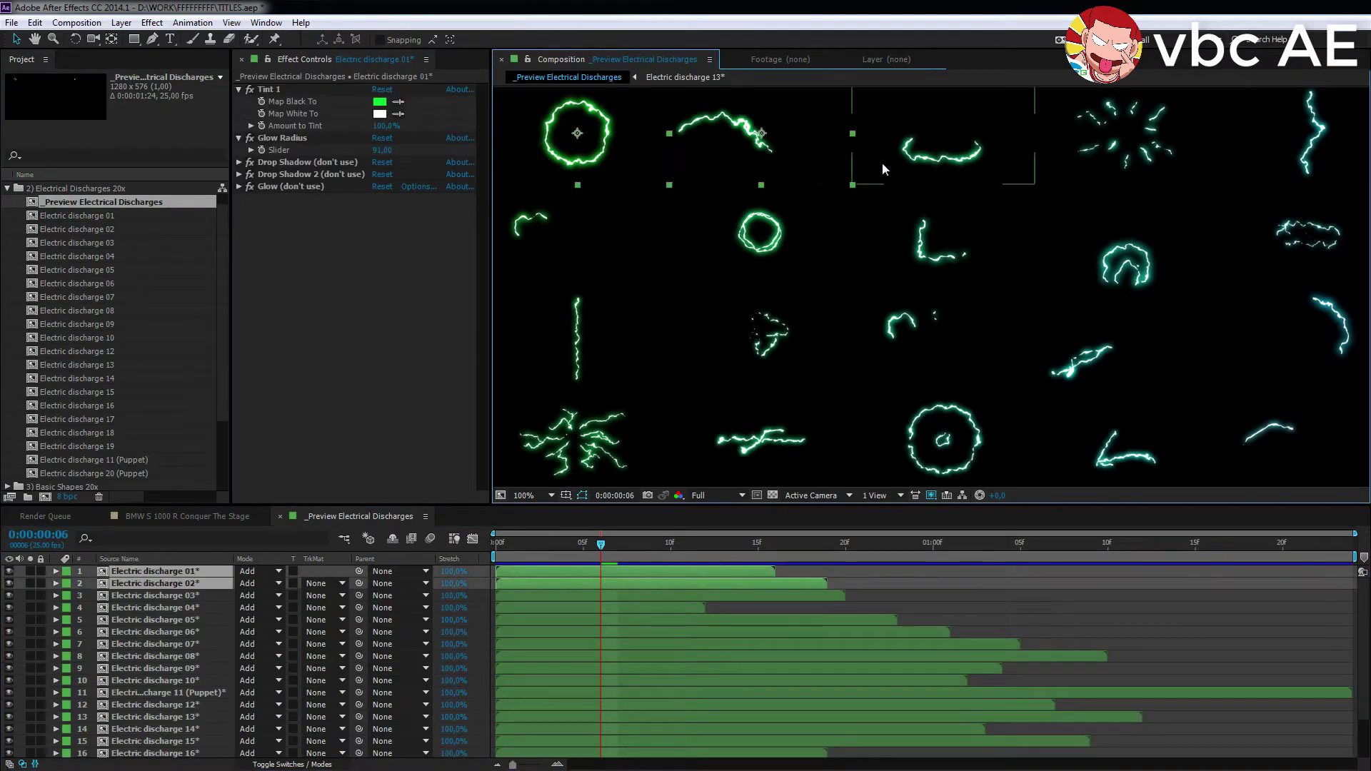
left_click(932, 158, "shift")
left_click(910, 323, "shift")
left_click(1285, 327, "shift")
left_click(572, 439, "shift")
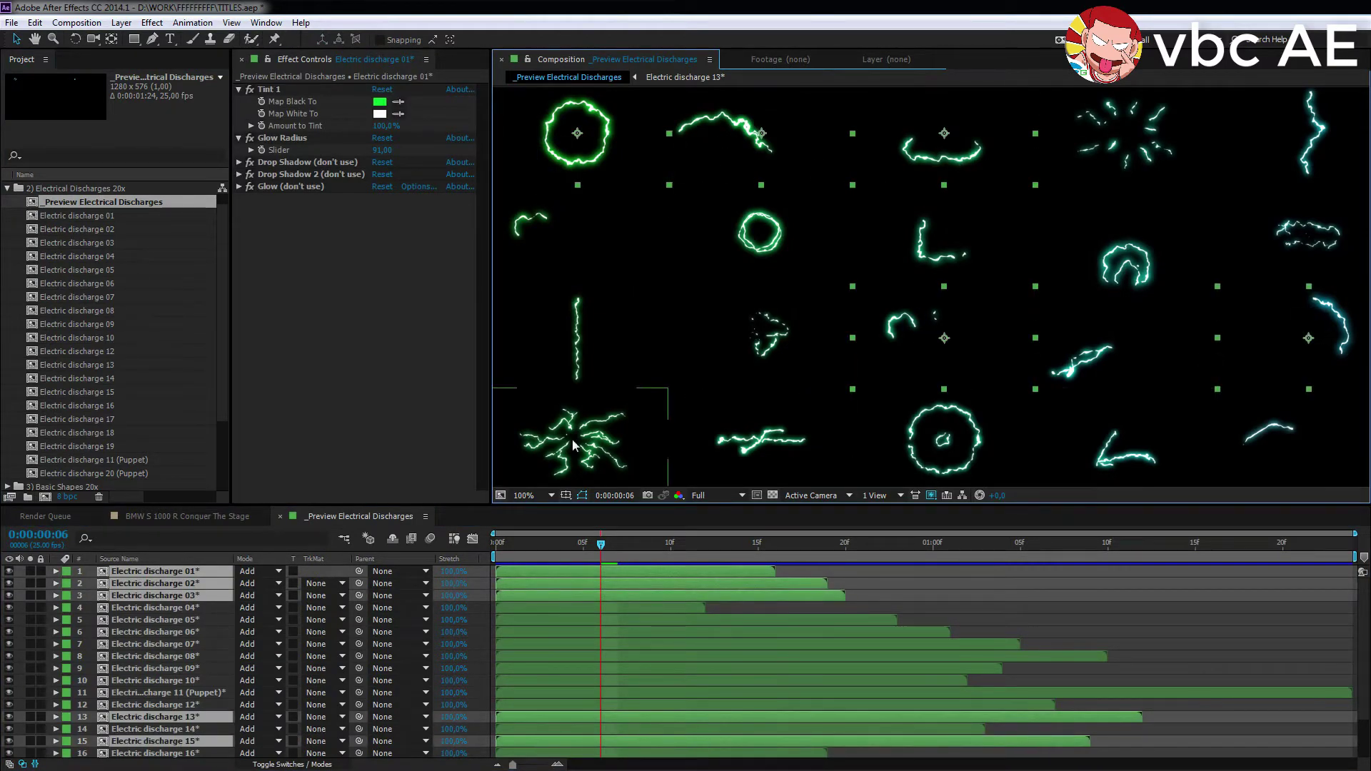
- Paste the six discharges into the BMW motorcycle comp and make them 3D layers
left_click(211, 522)
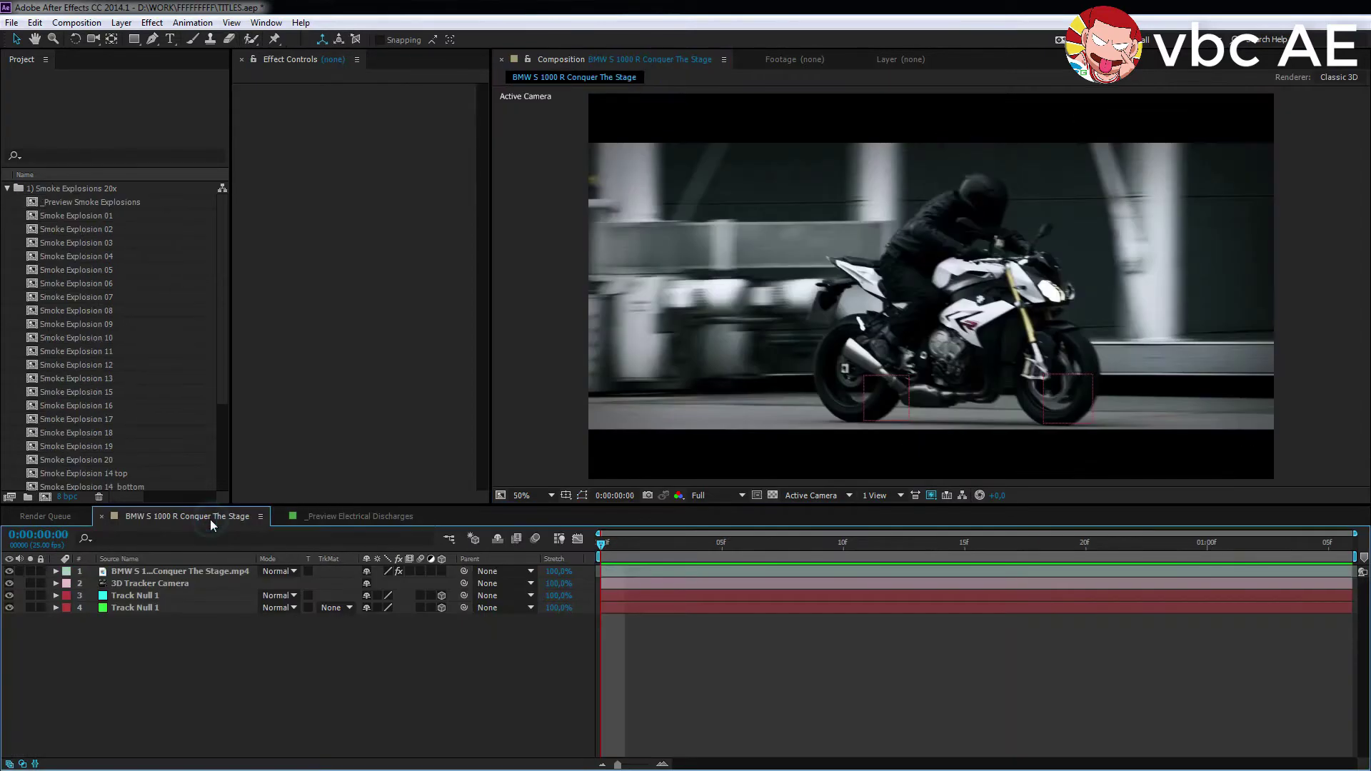
key("ctrl+v")
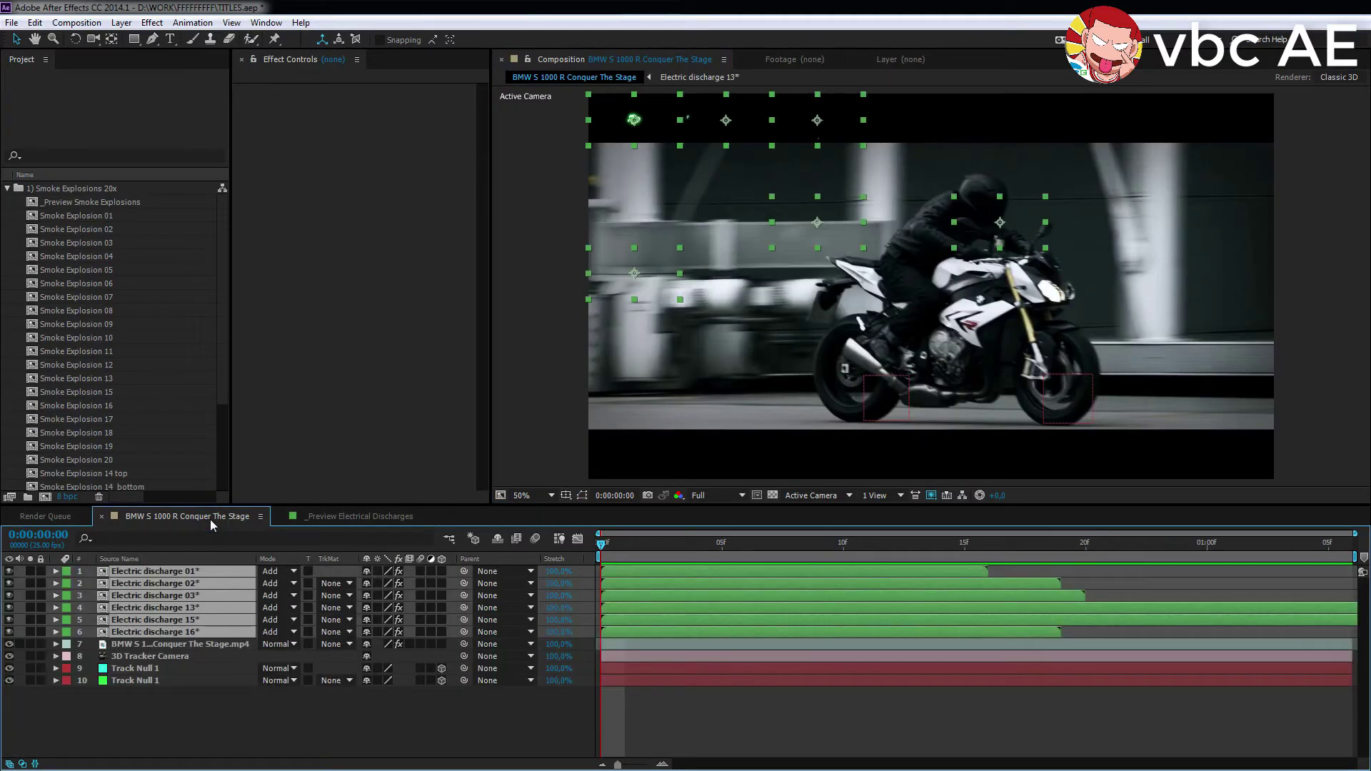
left_click(700, 538)
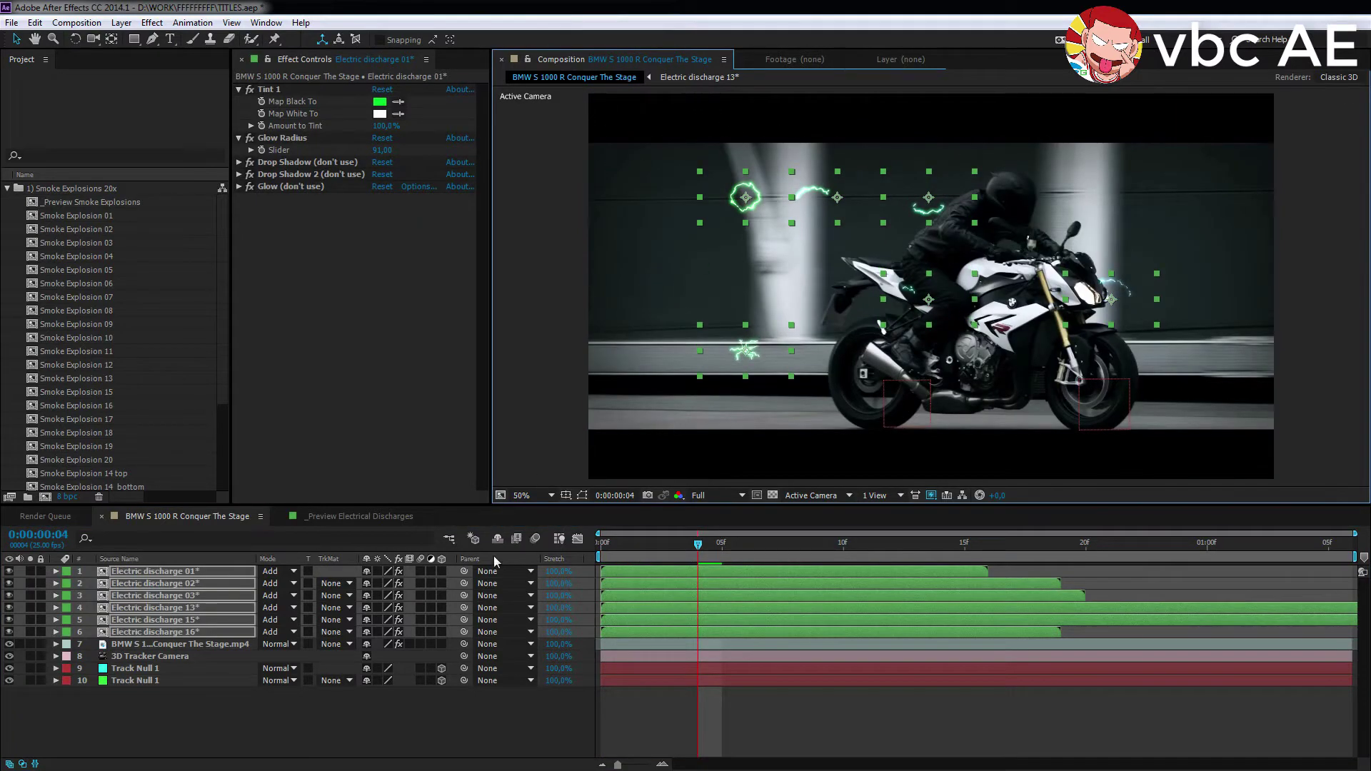
left_click(441, 571)
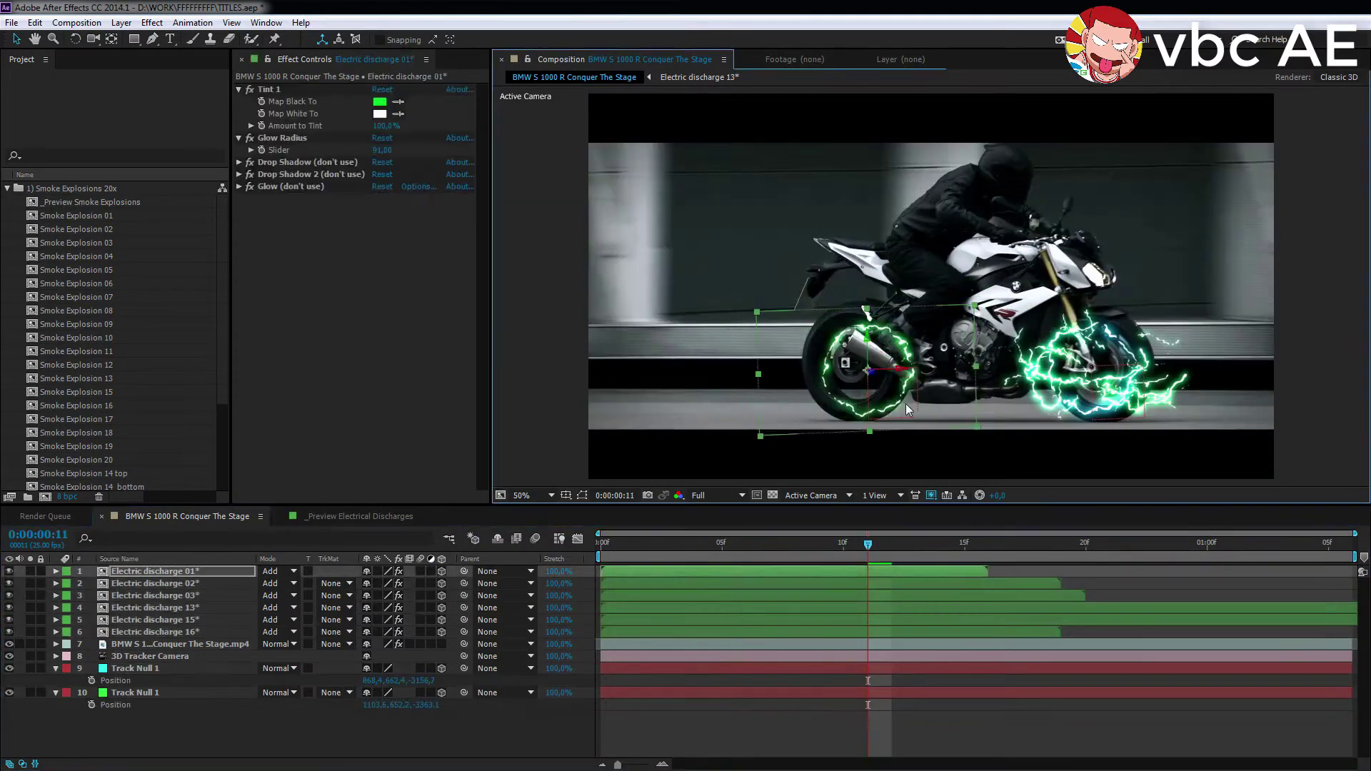
left_click(982, 387)
- Copy discharge 01's cyan tint and Glow Radius 151 effects onto the other five discharges
left_click(252, 434)
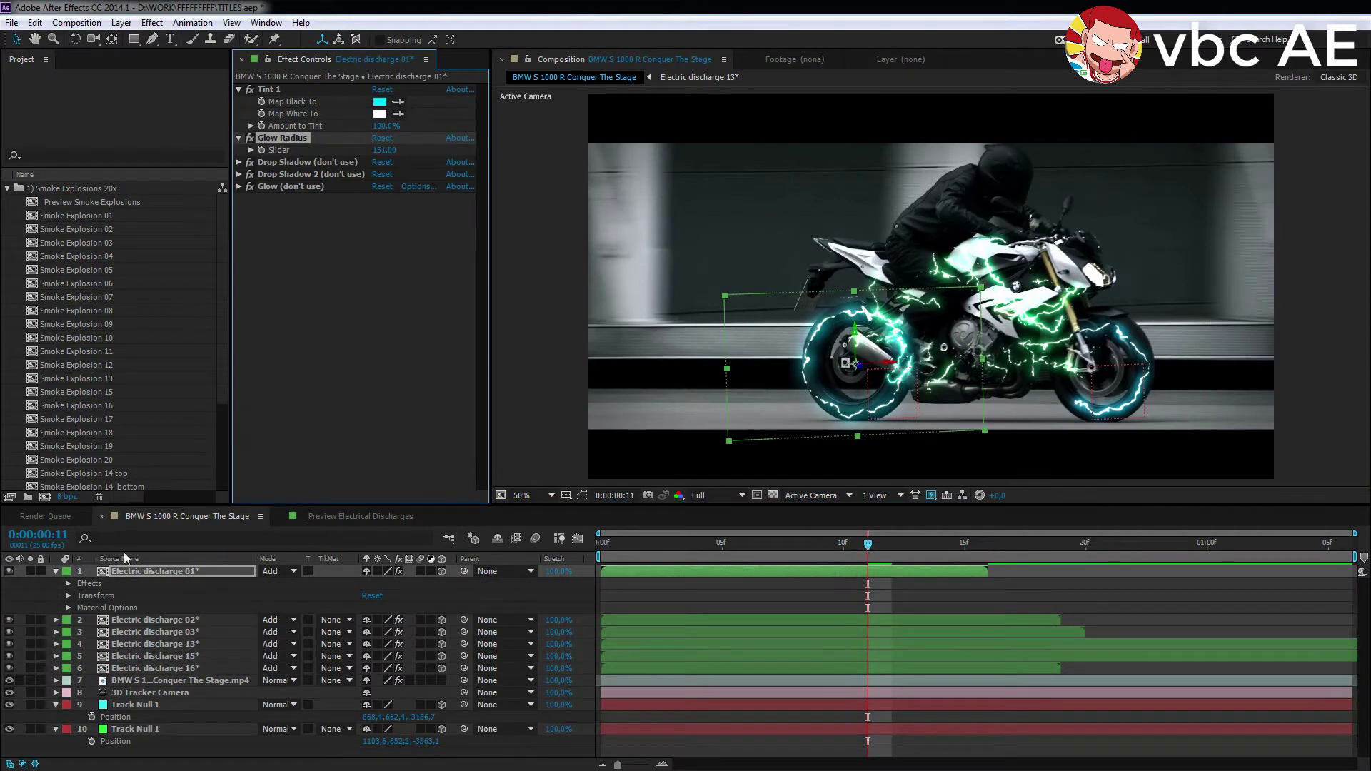
left_click(103, 583)
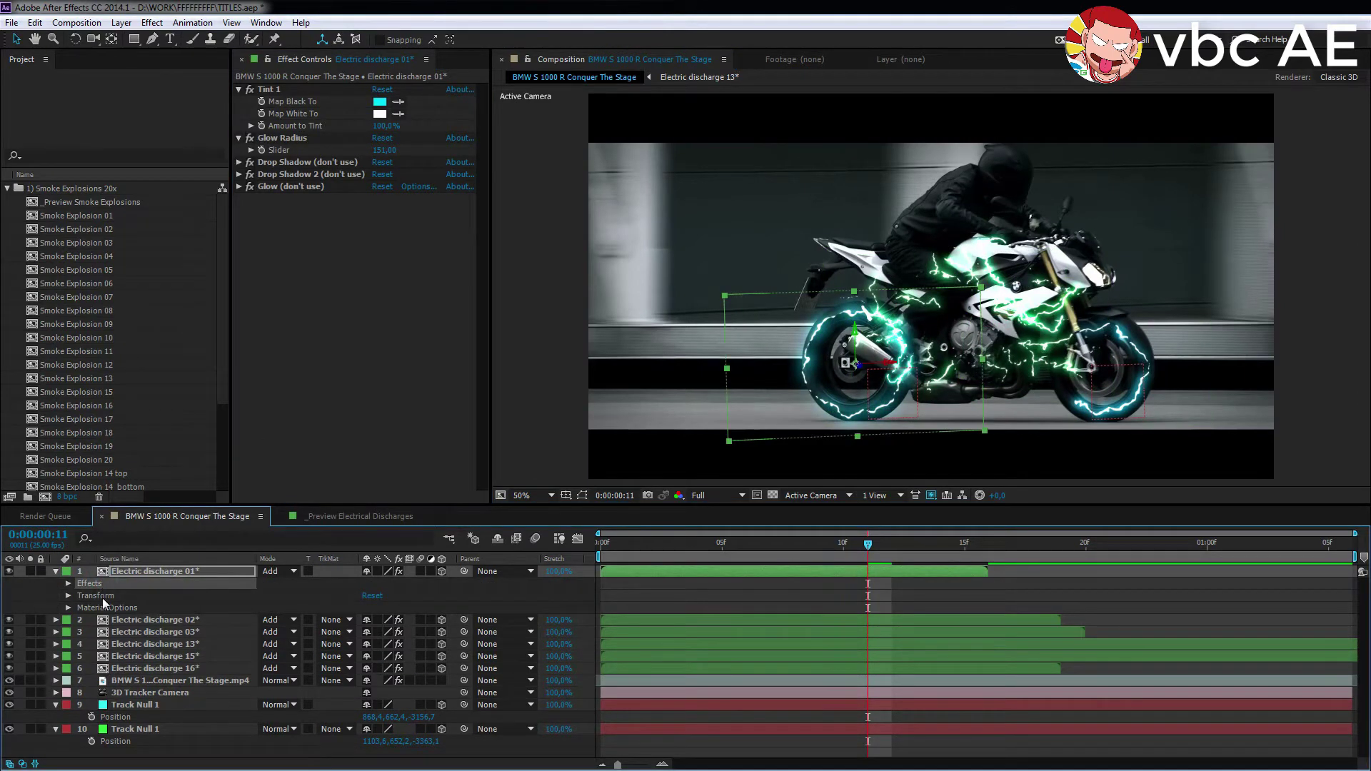
left_click(124, 621)
left_click(136, 672, "shift")
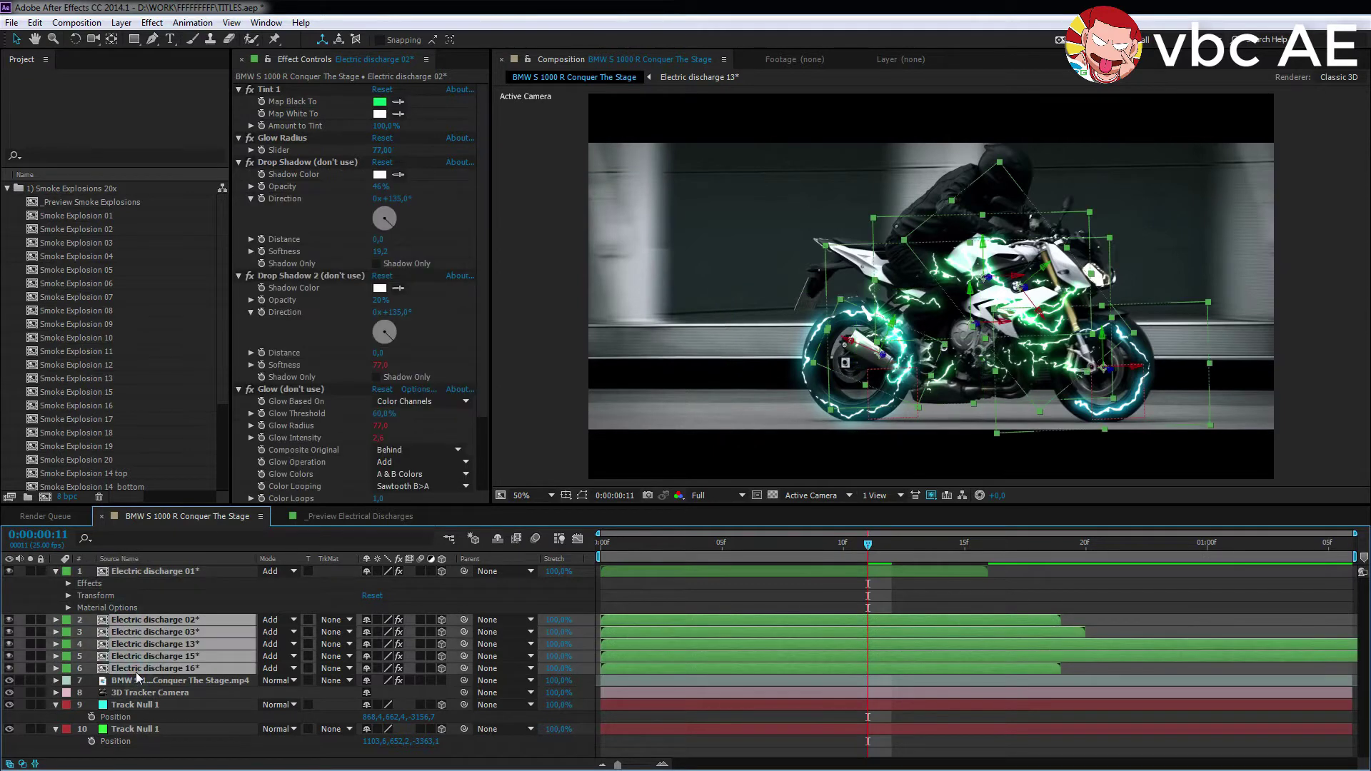
key("ctrl+v")
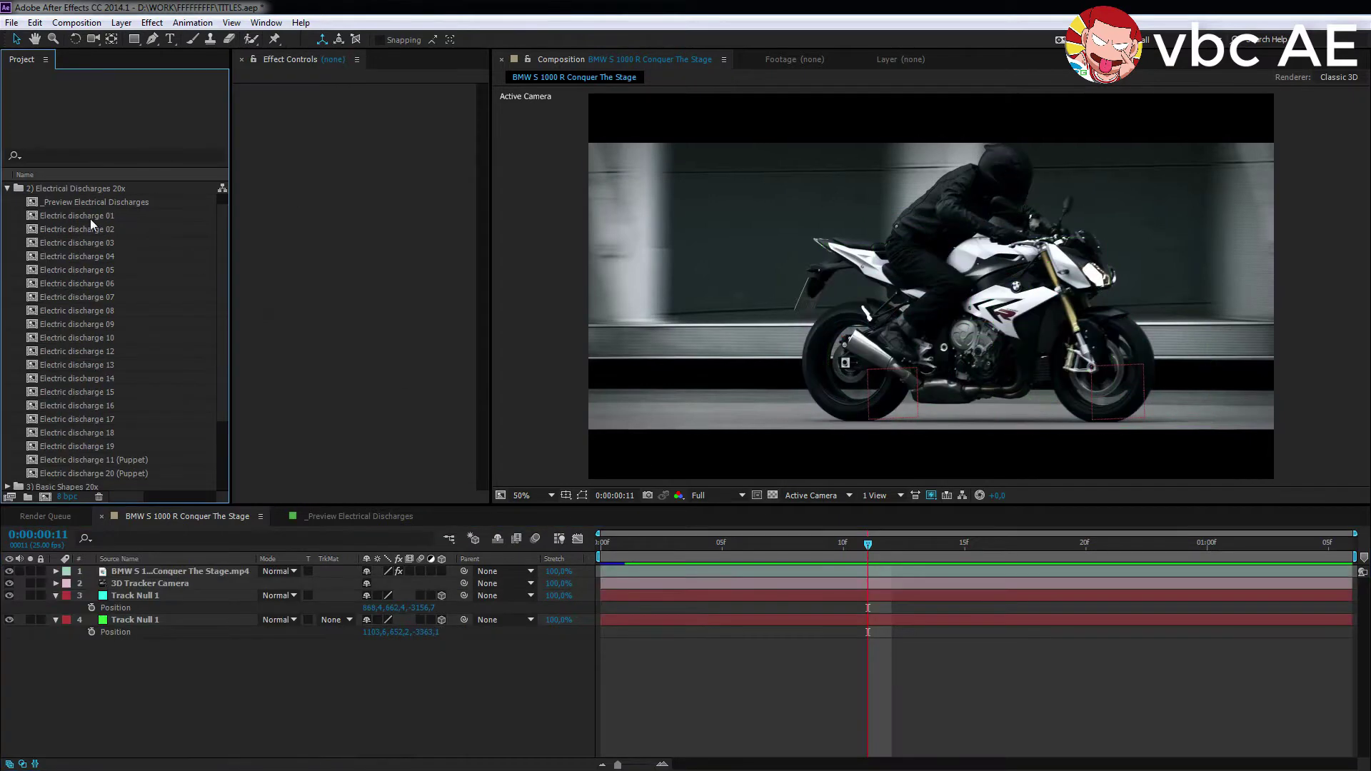
- Drag discharge comps 01, 02, 03, 13, 15 and 16 over the motorcycle, nudged slightly left
left_click(91, 216)
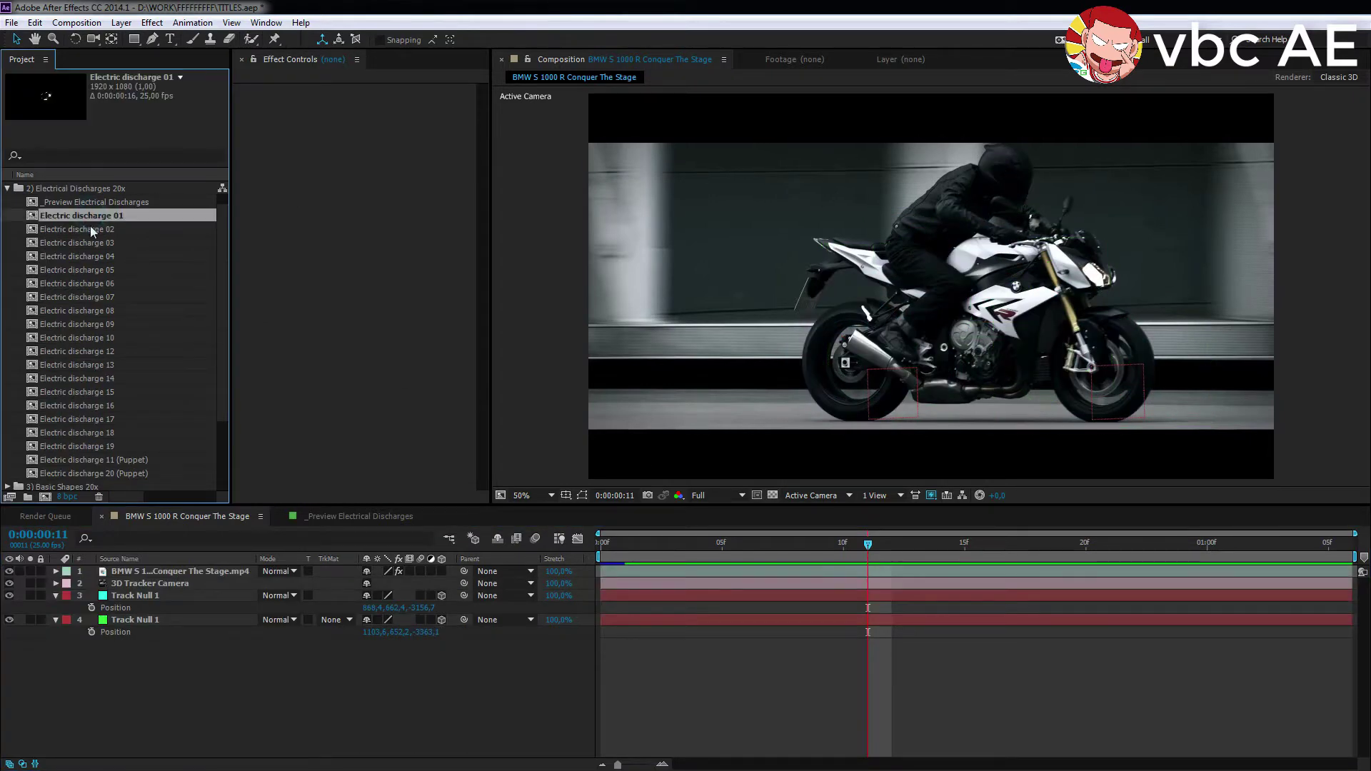
left_click(91, 227, "ctrl")
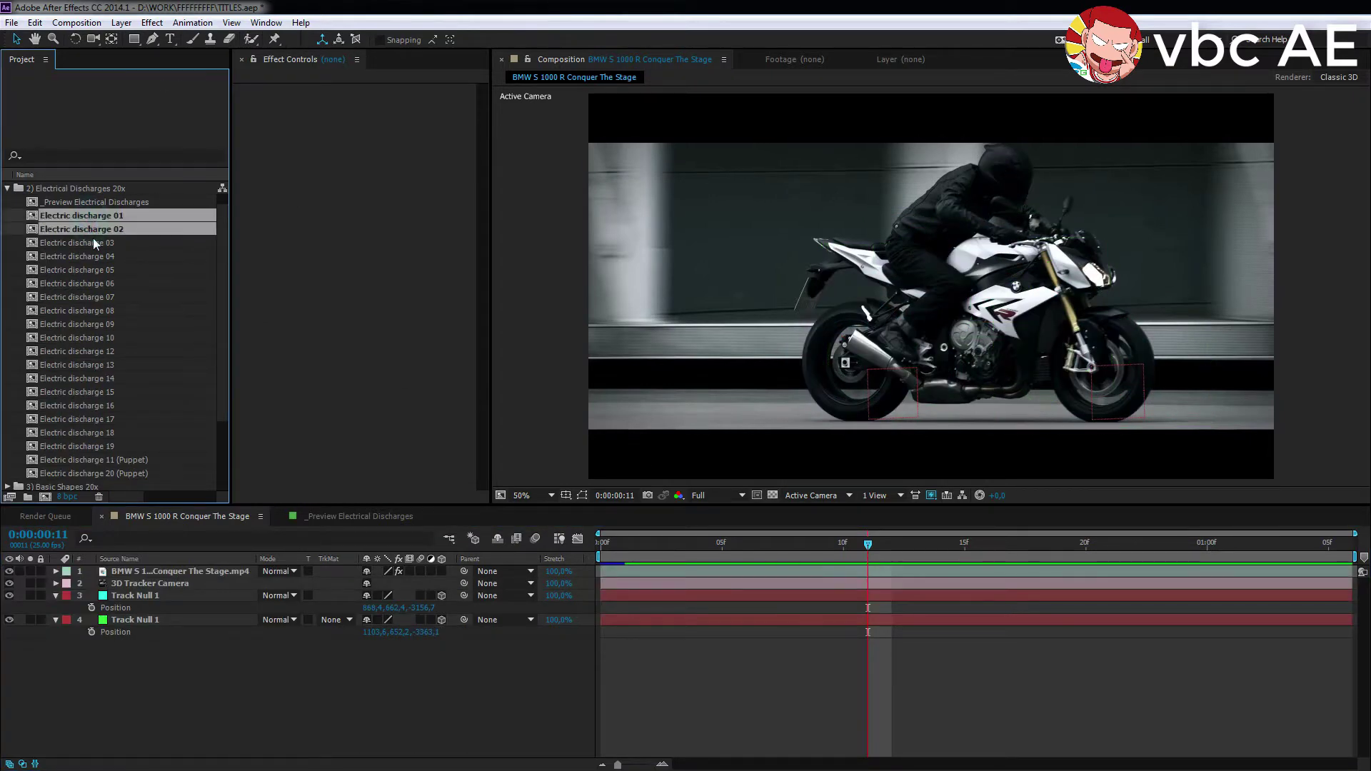
left_click(96, 364, "ctrl")
left_click(102, 392, "ctrl")
left_click(104, 405, "ctrl")
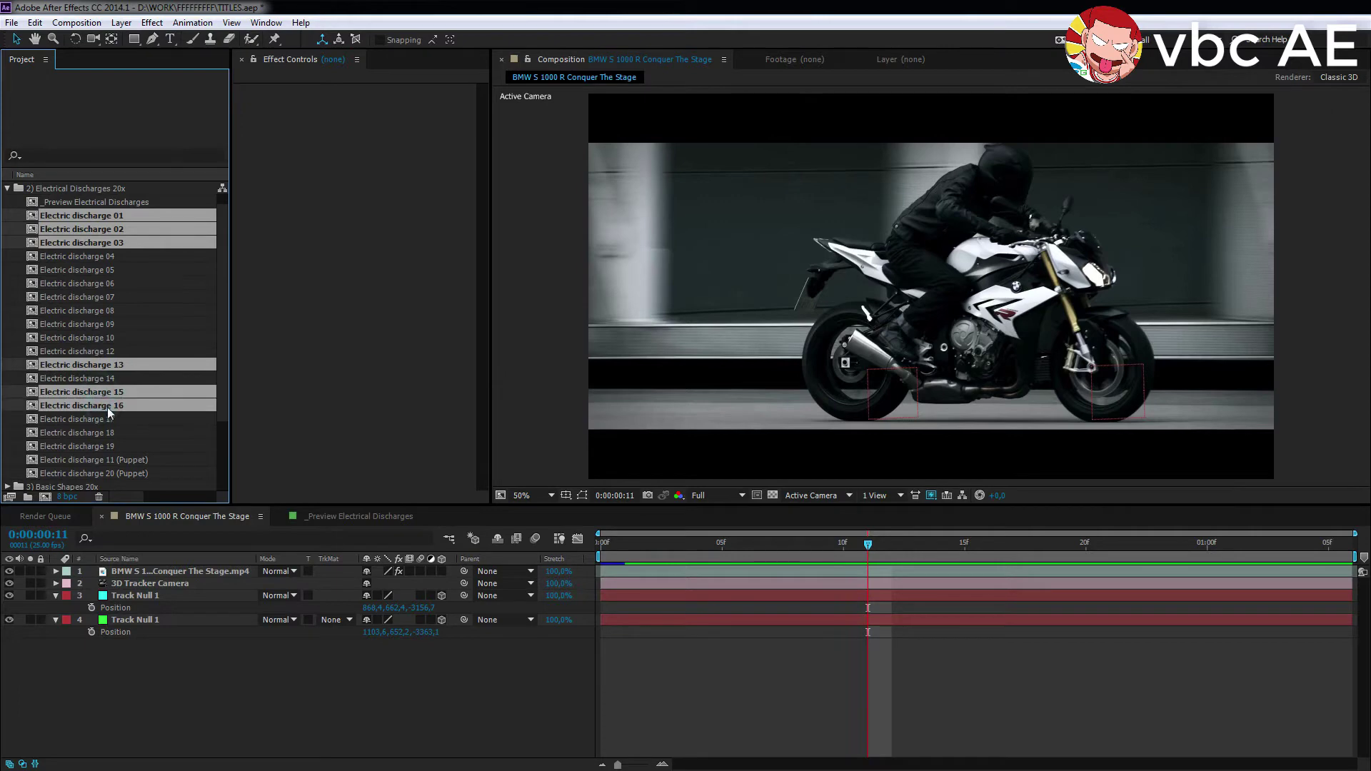
left_click_drag(135, 407, 903, 277)
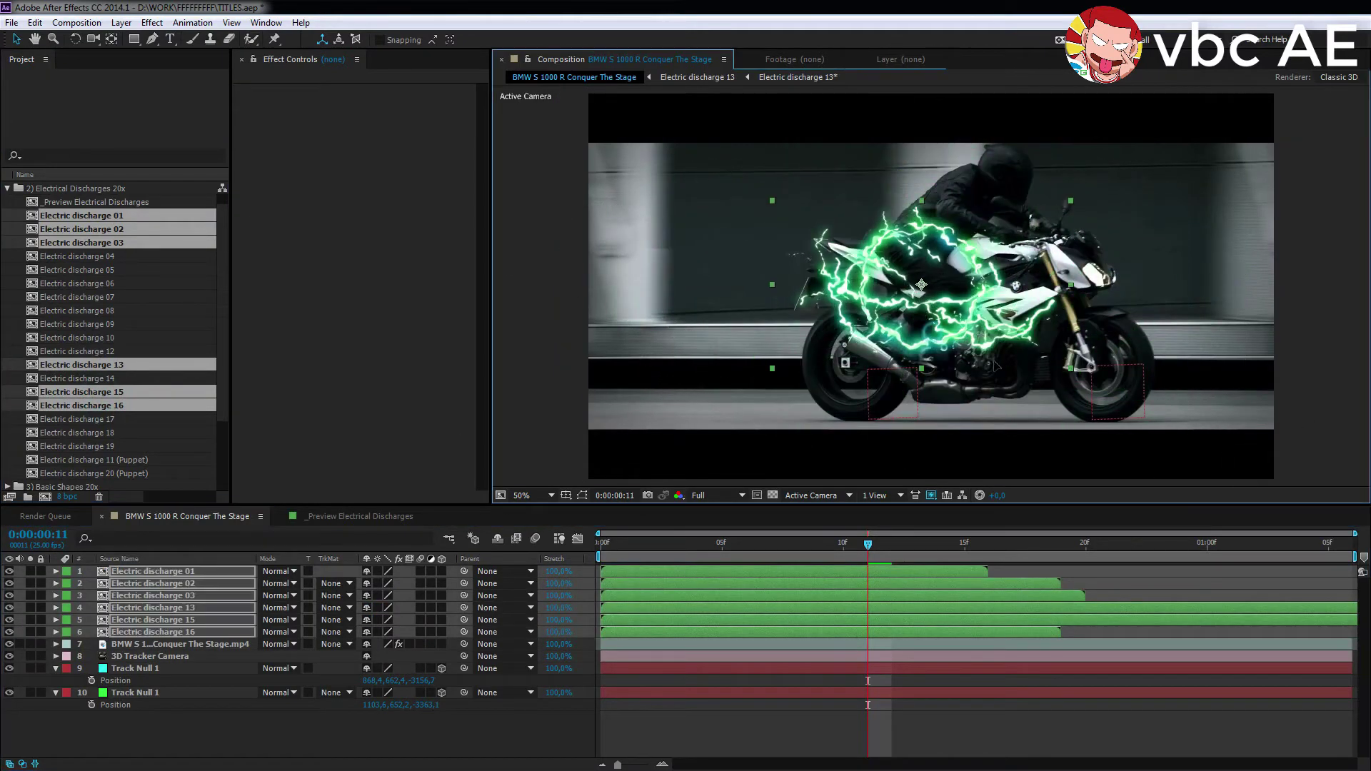
left_click_drag(1005, 387, 1001, 389)
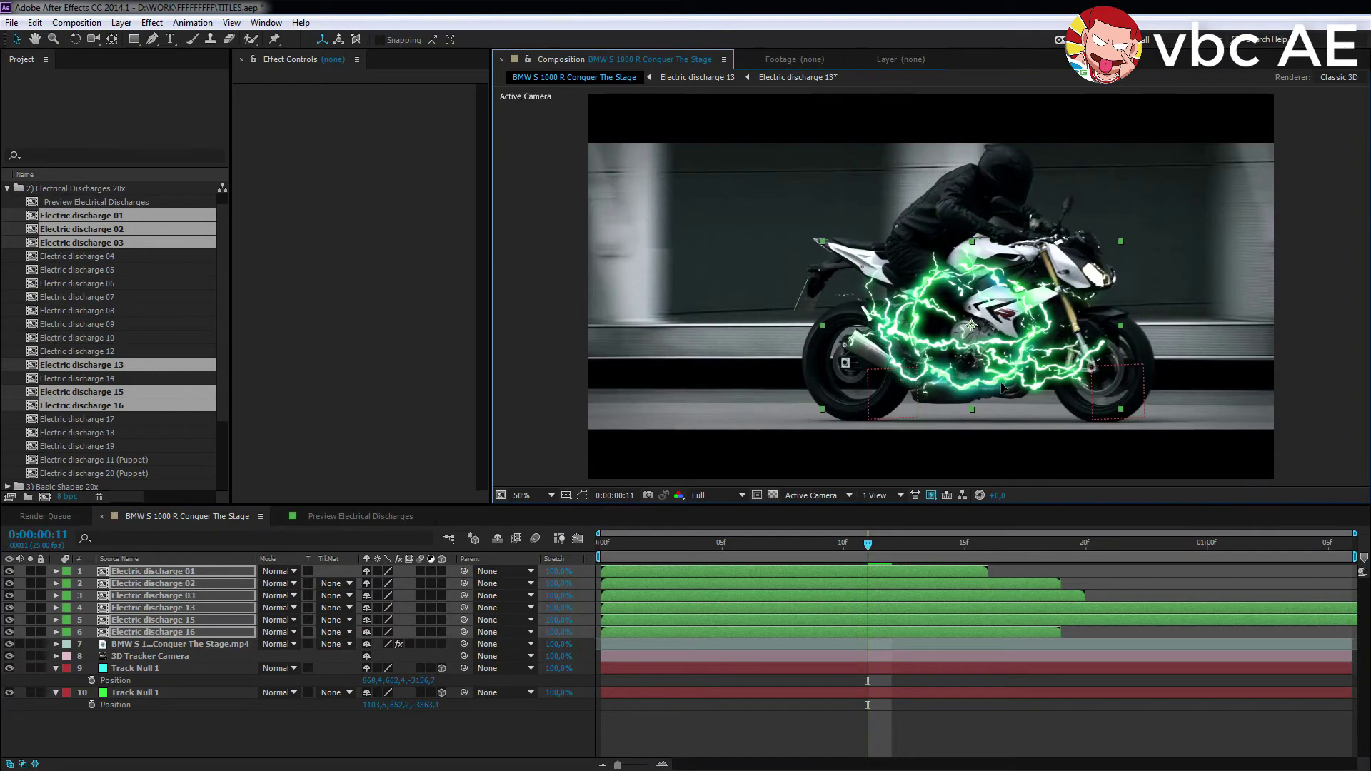
left_click(373, 724)
- In the discharge 01 precomp, tint the lightning ring blue and enlarge its glow radius
double_click(209, 576)
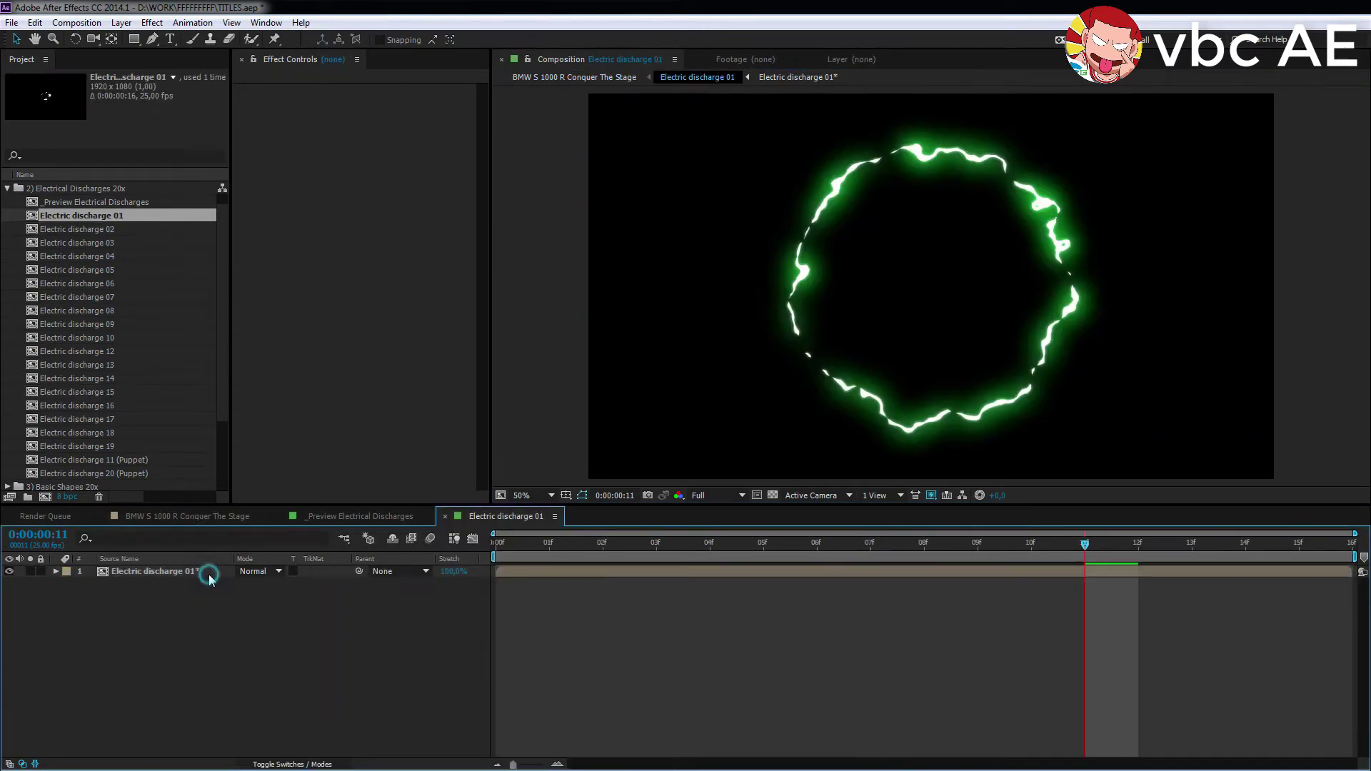
left_click(209, 573)
left_click(270, 90)
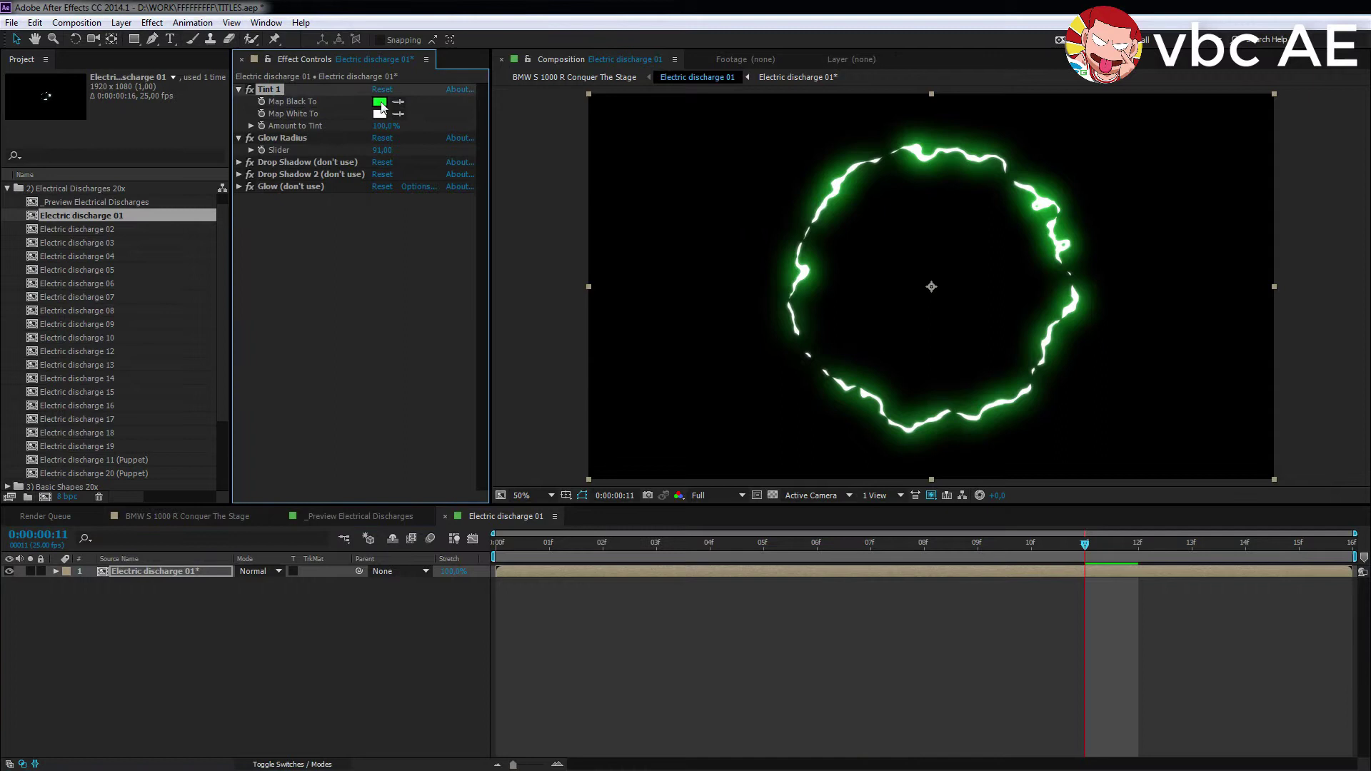
left_click(380, 103)
left_click(265, 336)
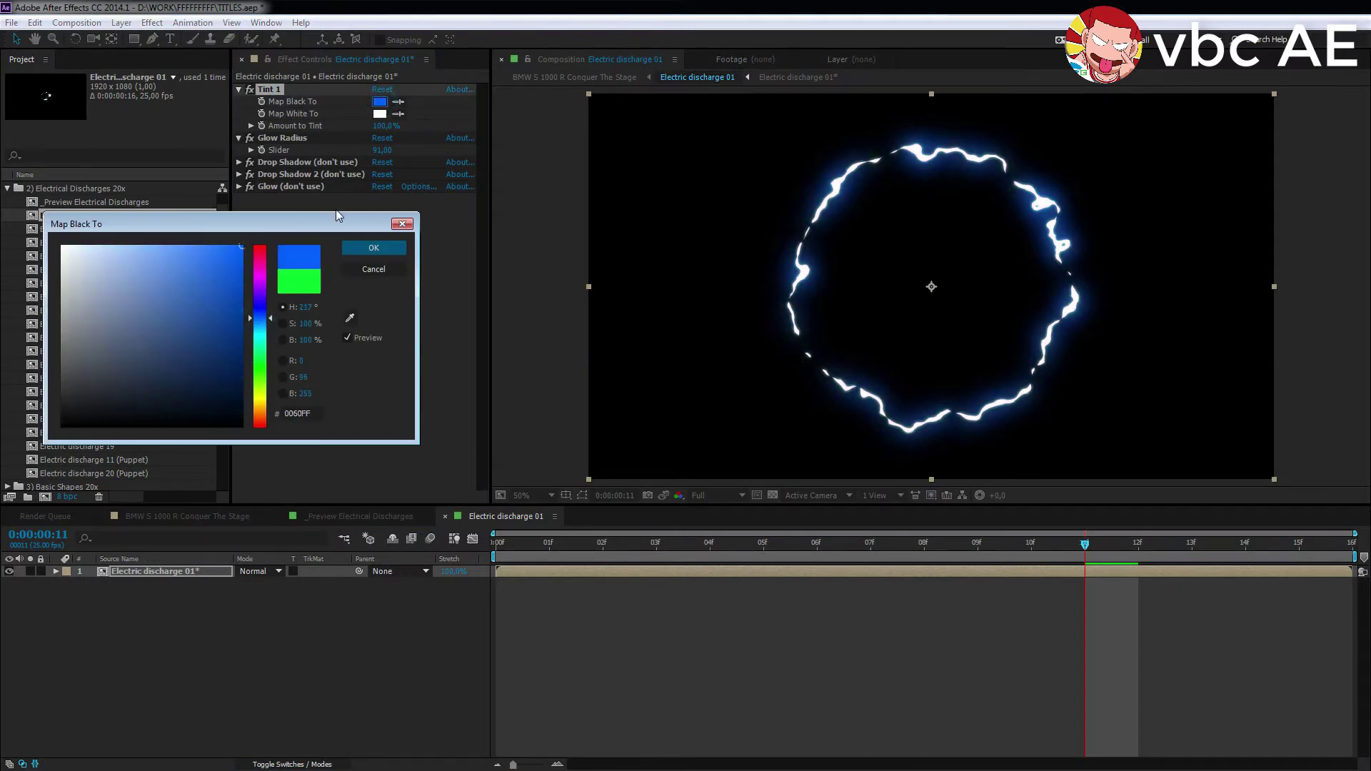
left_click(373, 247)
left_click_drag(375, 151, 419, 151)
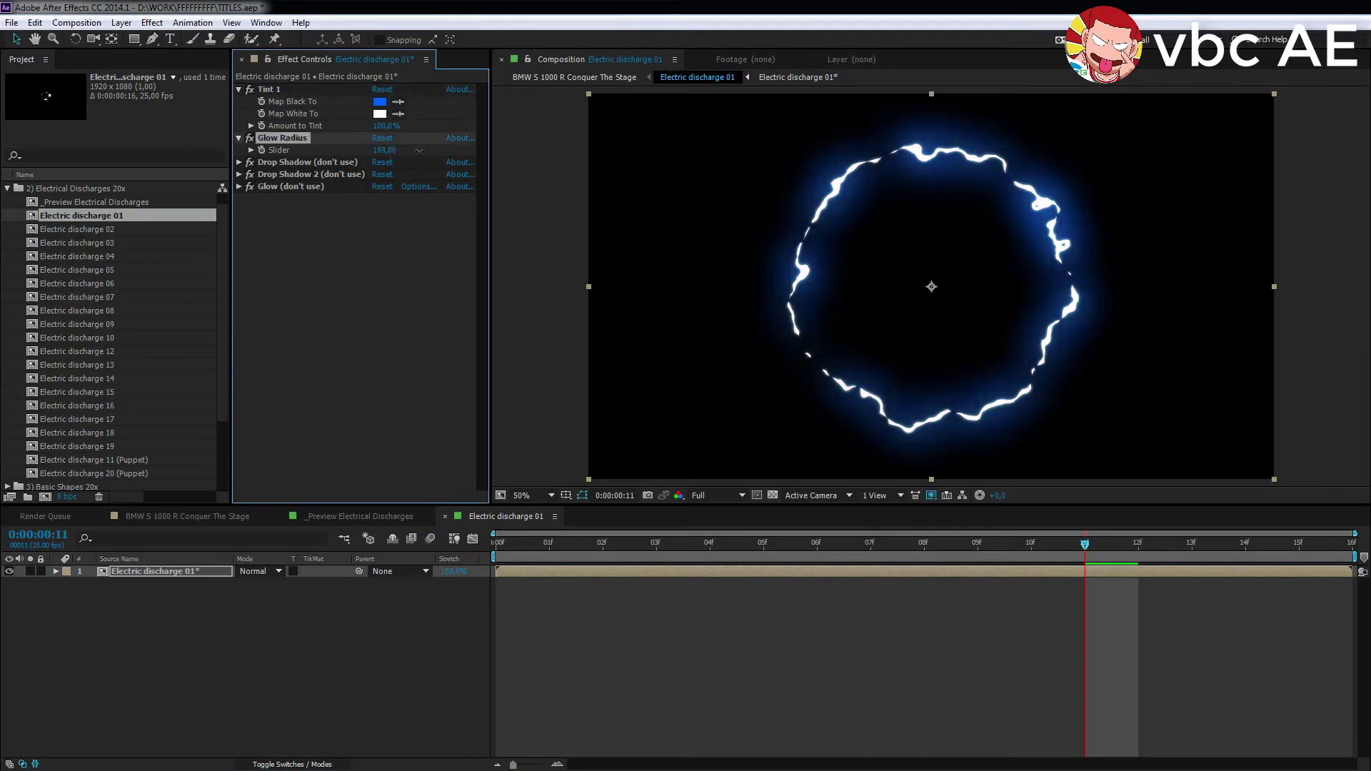
- Apply Liquify to discharge 01 in the motorcycle comp with a brush size of 426
left_click(574, 78)
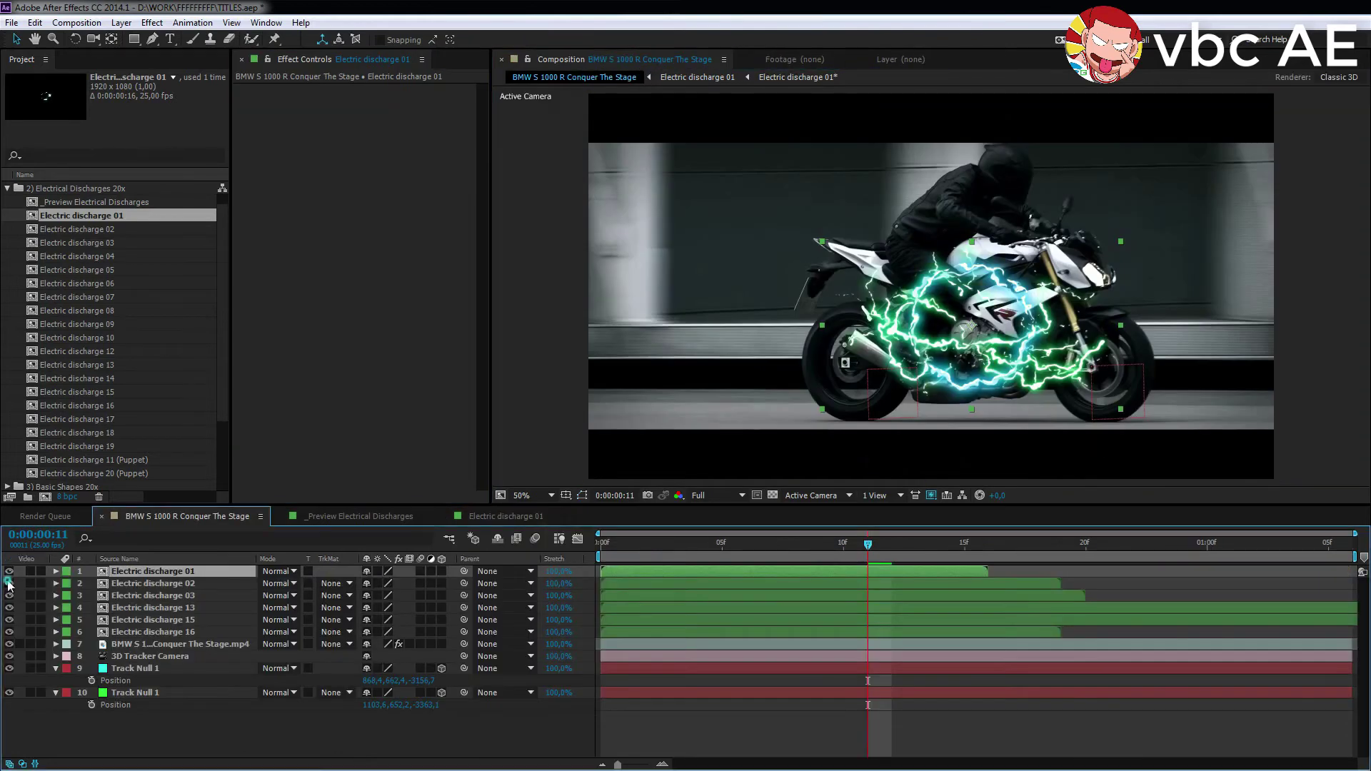
left_click(151, 23)
mouse_move(174, 186)
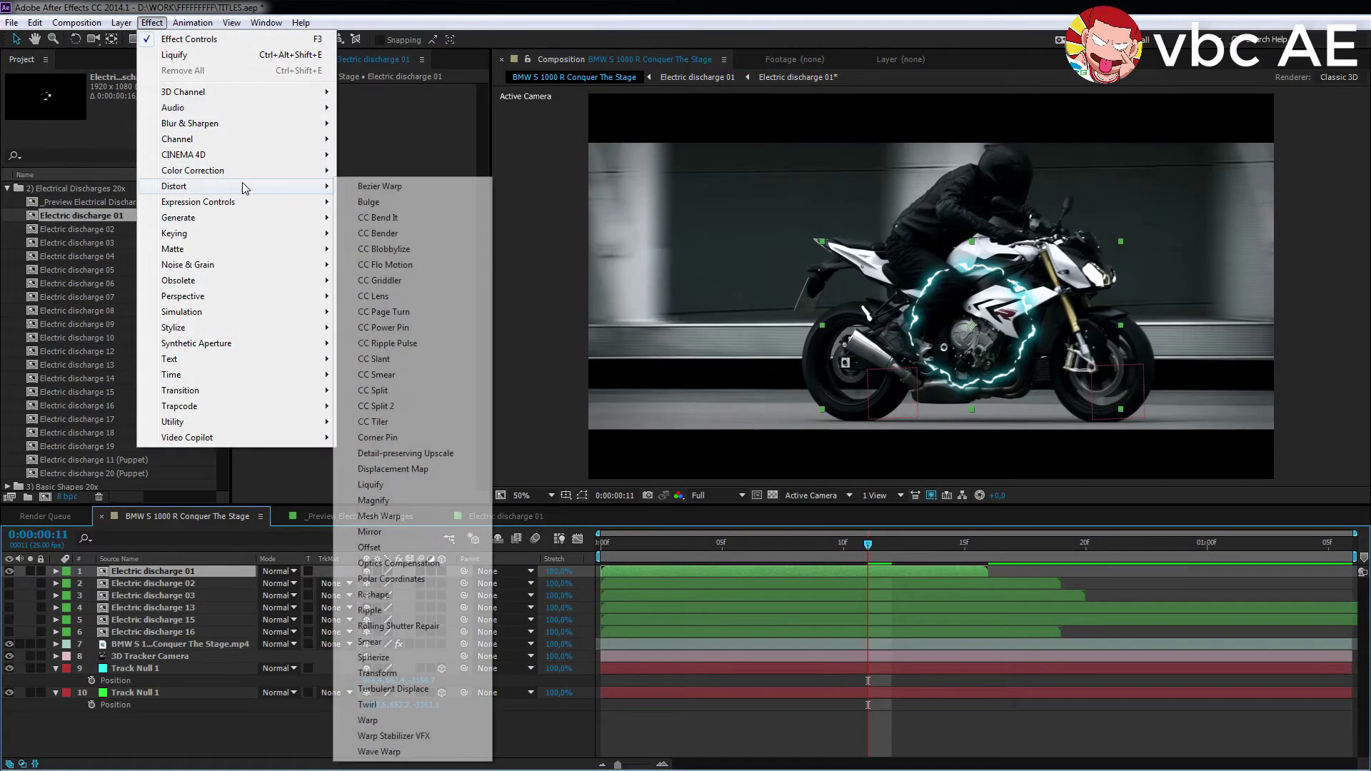
left_click(424, 488)
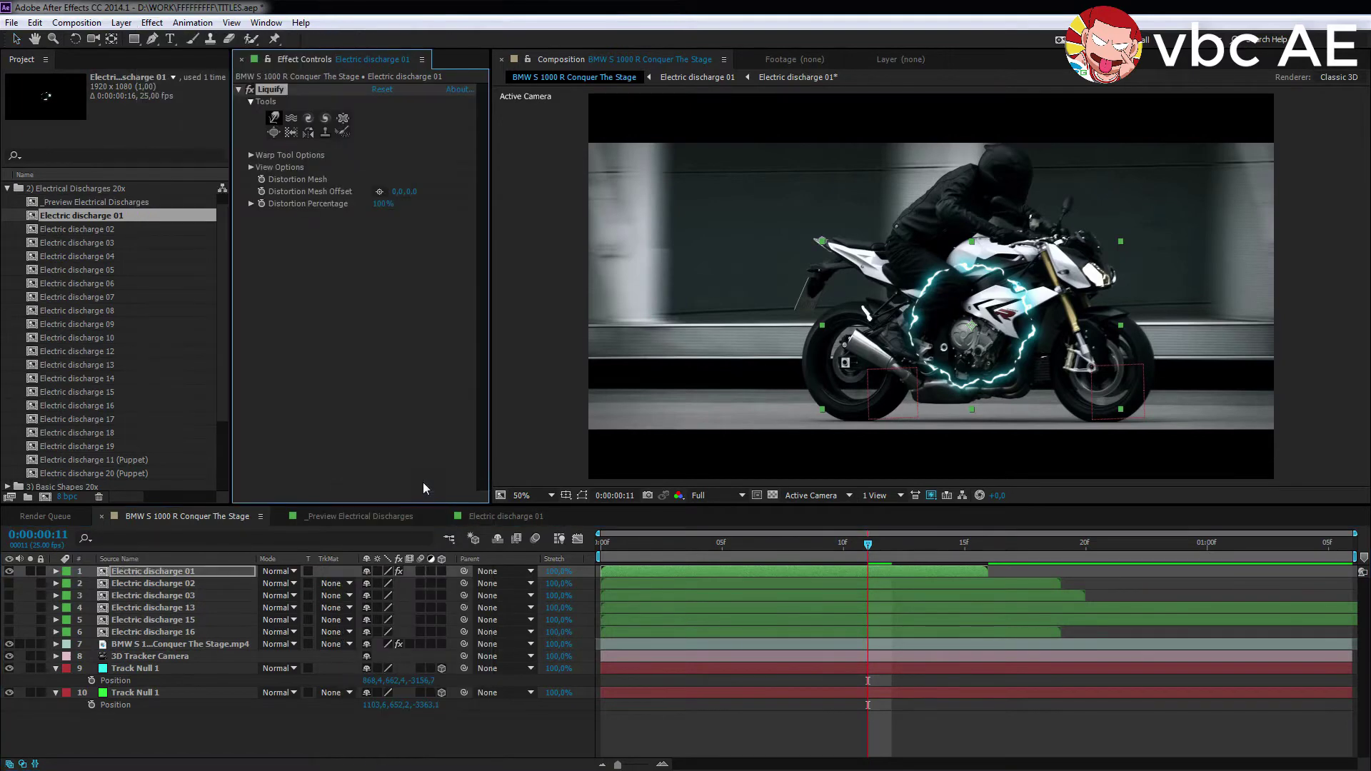
left_click(250, 154)
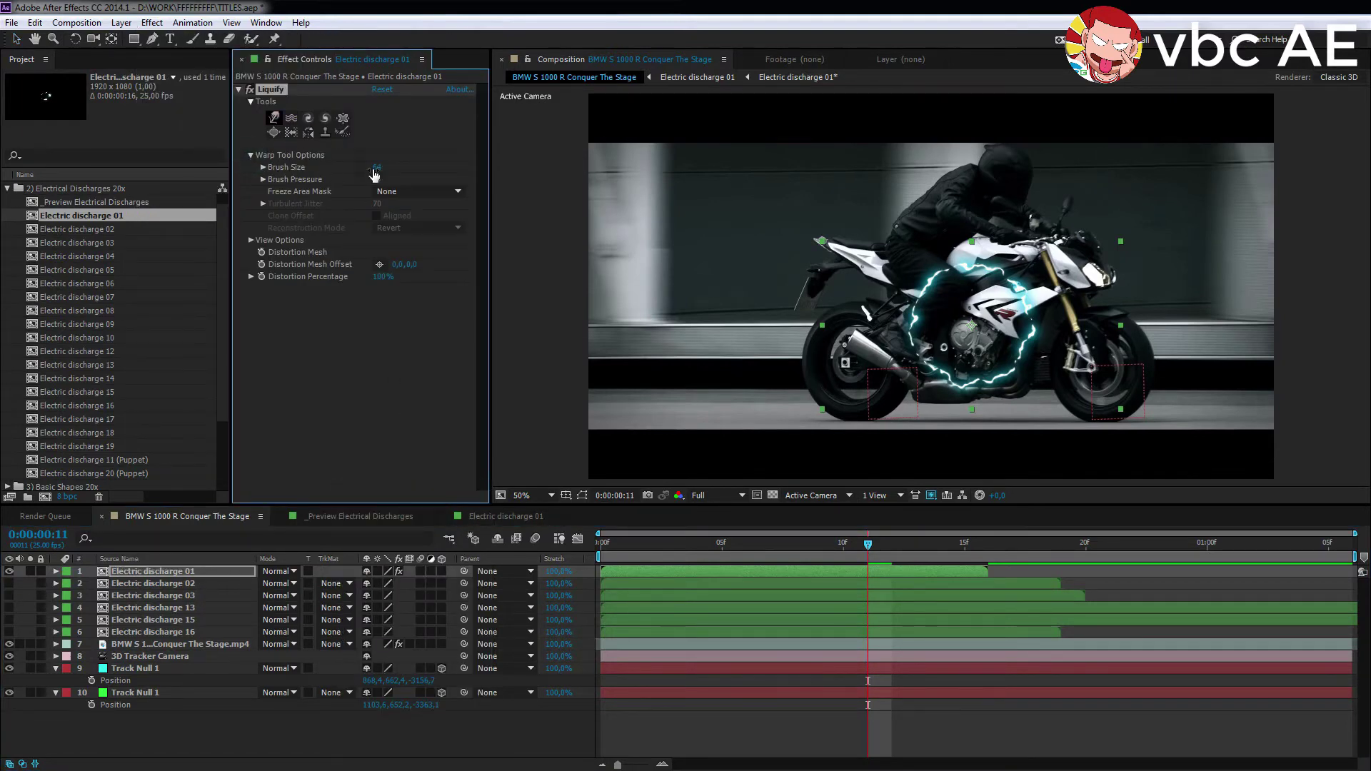
left_click_drag(375, 174, 444, 167)
left_click_drag(636, 182, 427, 178)
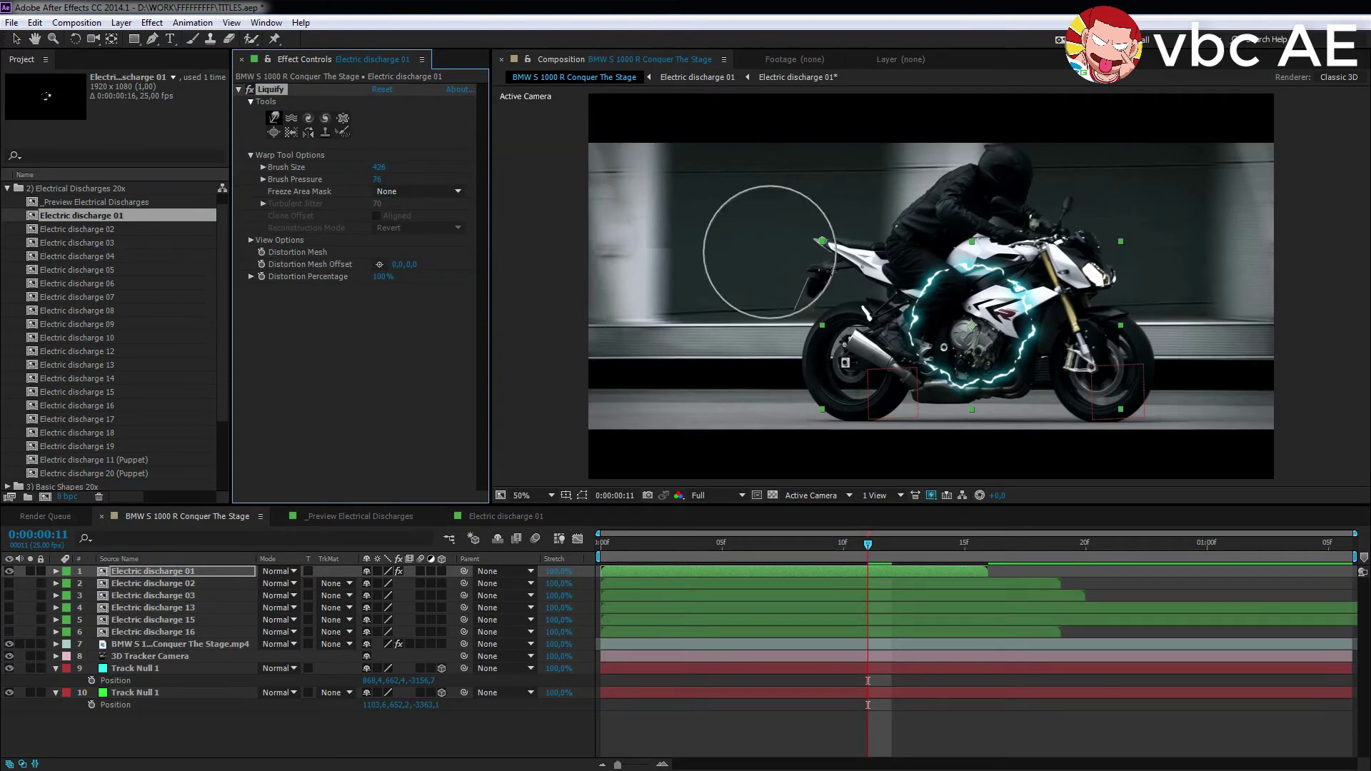
- Move the lightning ring up toward the rider and warp it across the bike
left_click_drag(964, 341, 1002, 301)
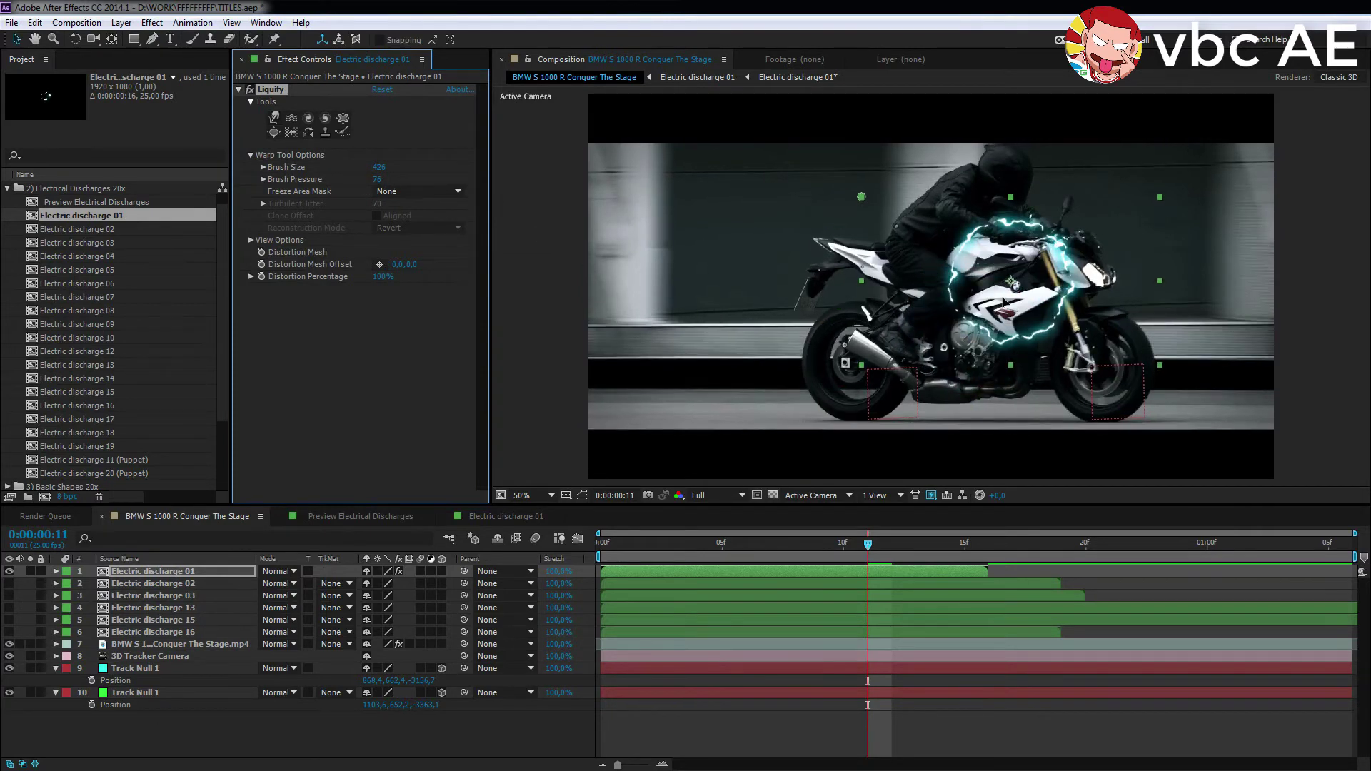
left_click(274, 118)
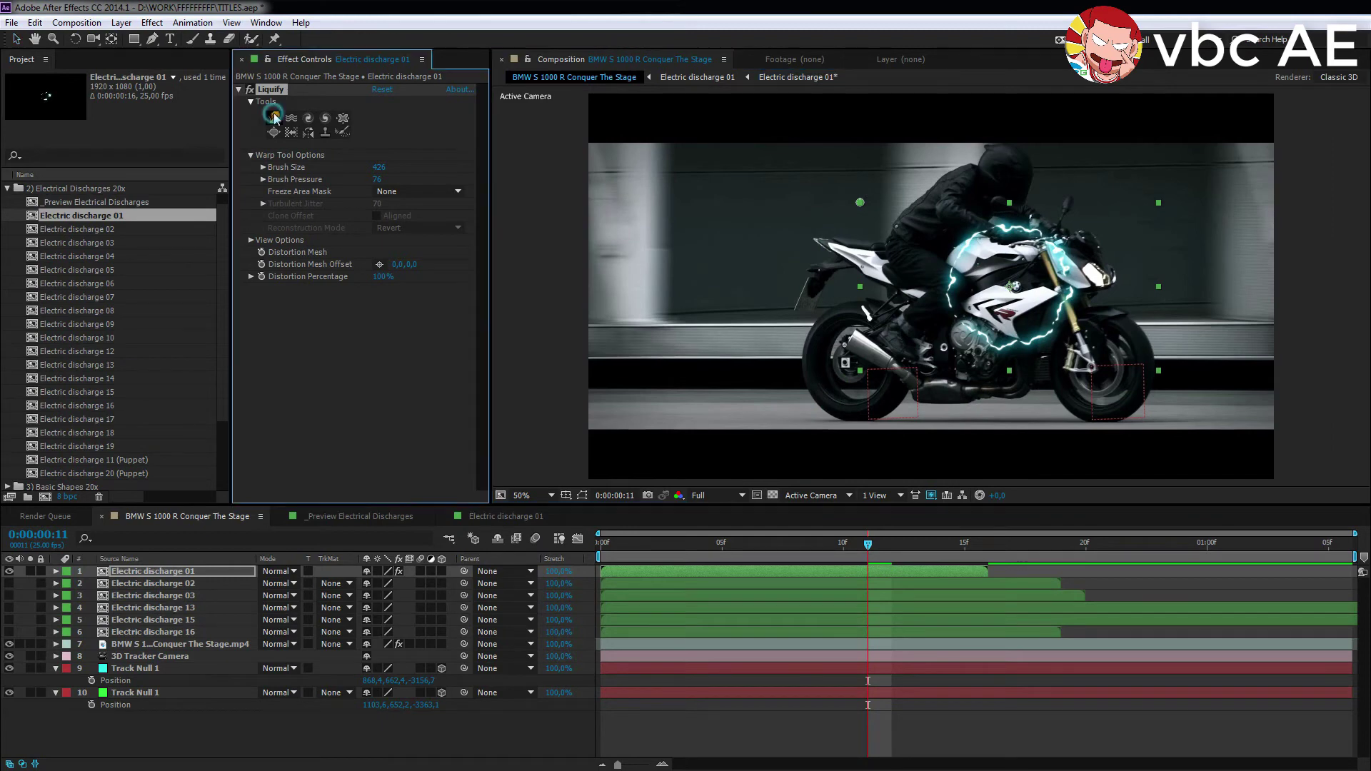
mouse_move(973, 321)
left_mouse_down()
mouse_move(1069, 332)
mouse_move(1045, 240)
left_mouse_up()
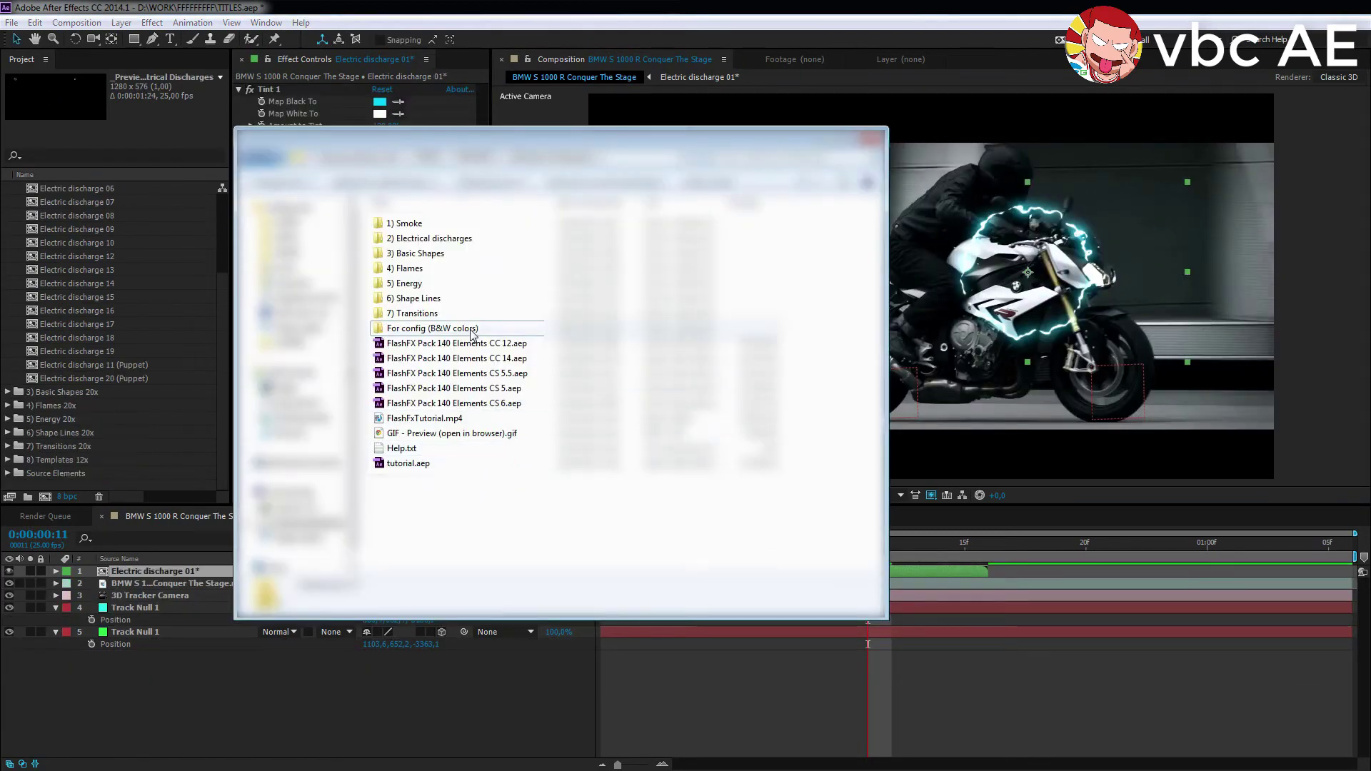
- Navigate to the For config (B&W colors) > 2) Electrical discharges folder
double_click(471, 330)
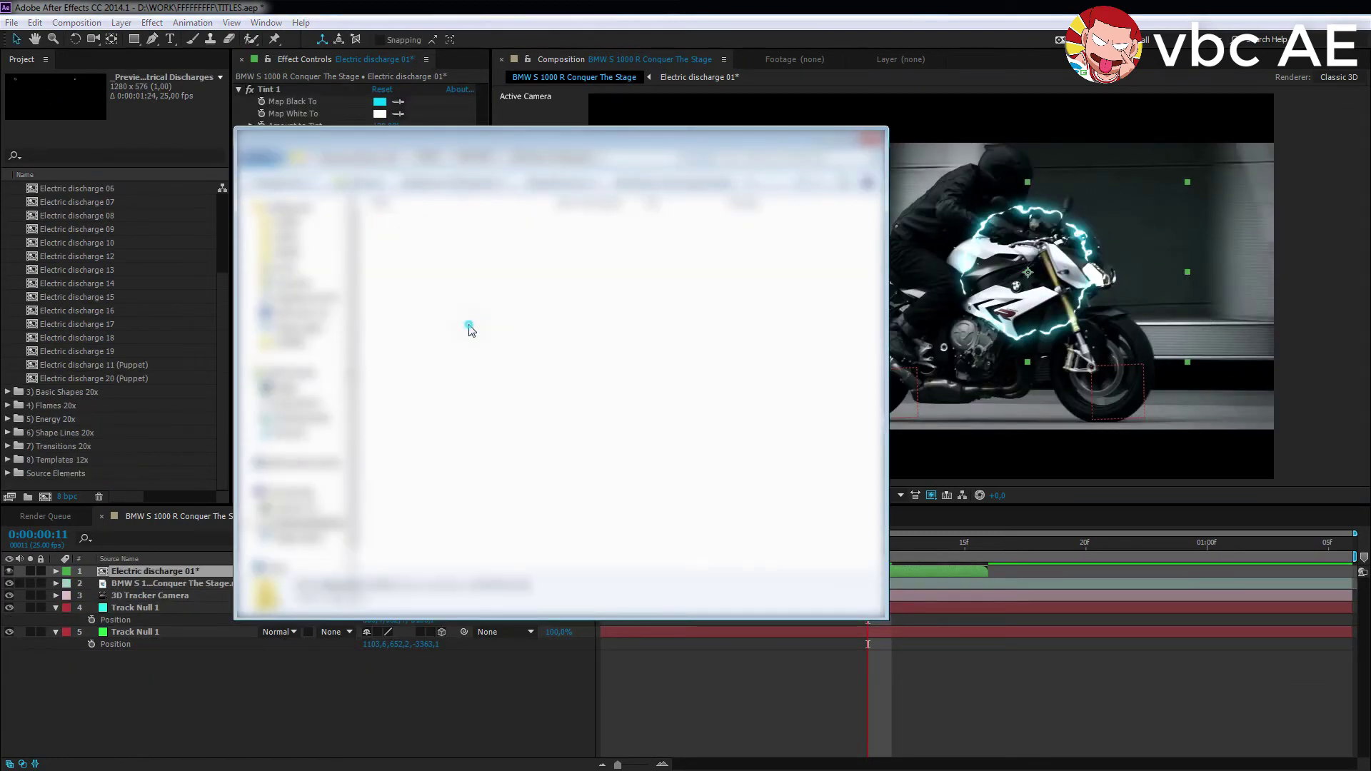
left_click(427, 242)
double_click(427, 241)
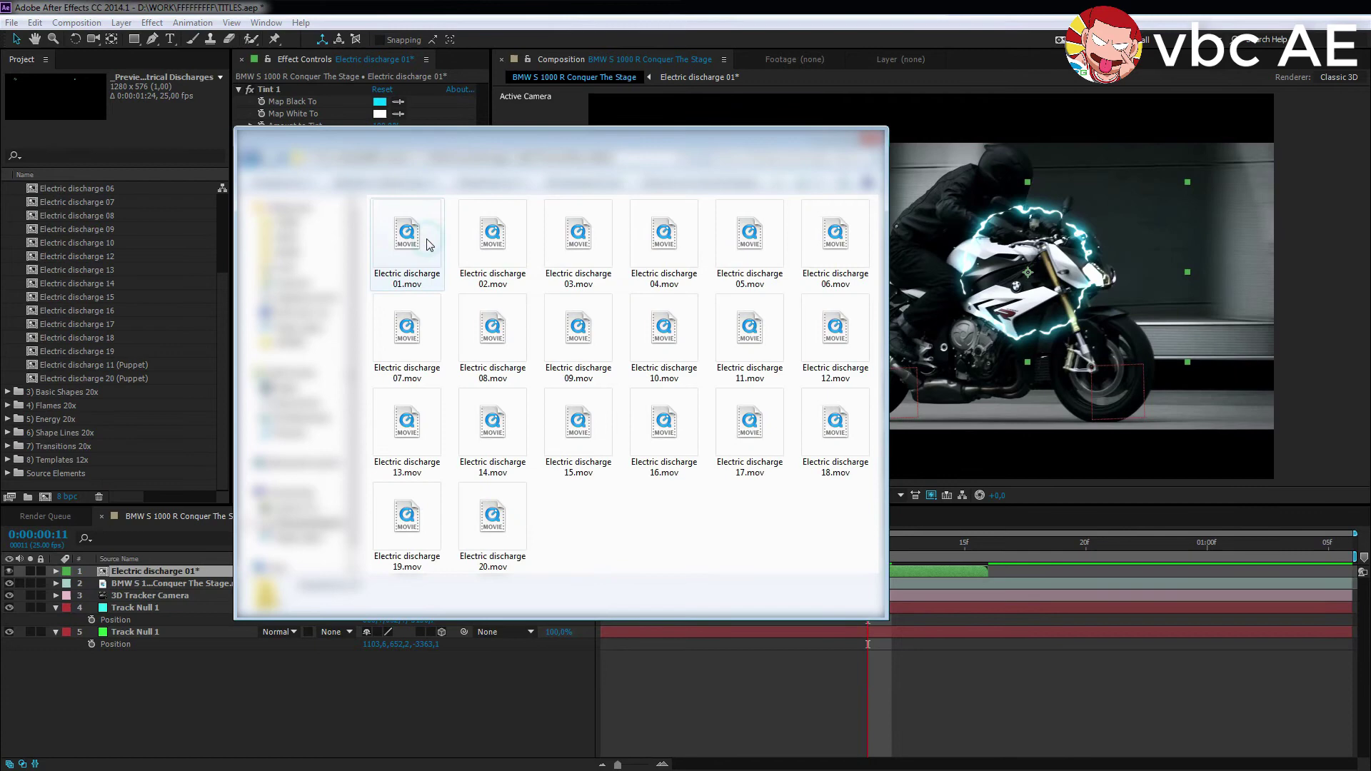
- Import Electric discharge 01, 02, 03, 13, 15 and 16.mov into the Project panel
left_click(427, 244)
left_click(481, 244, "ctrl")
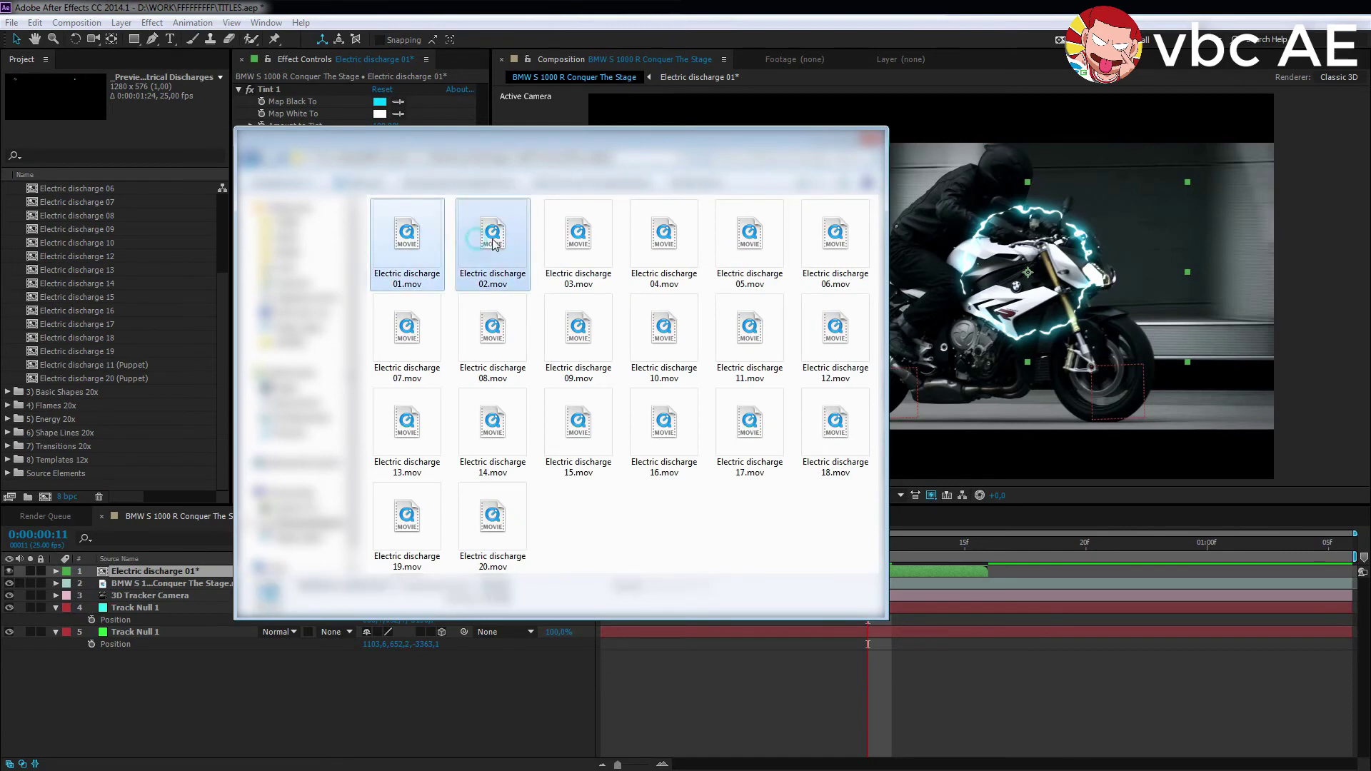
left_click(577, 244, "ctrl")
left_click(412, 429, "ctrl")
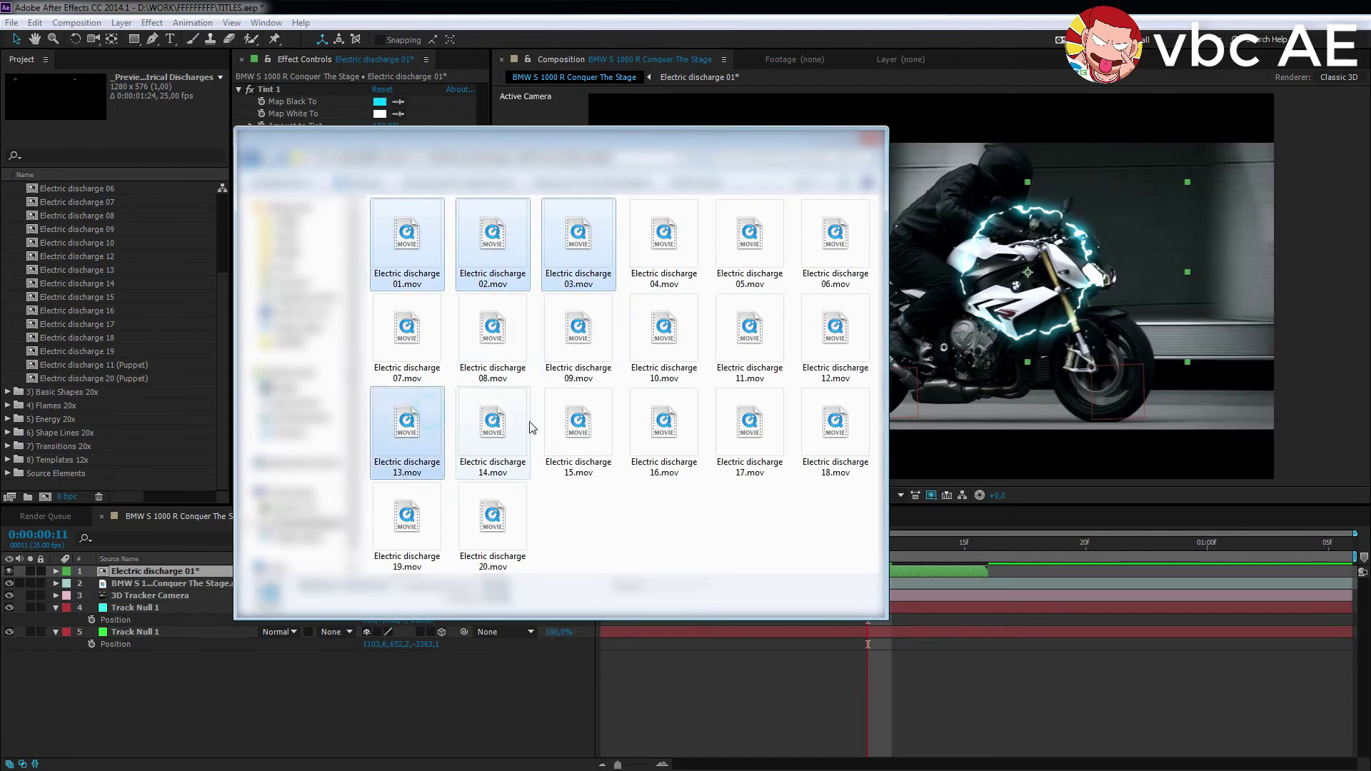
left_click(577, 429, "ctrl")
left_click(654, 432, "ctrl")
mouse_move(600, 241)
left_mouse_down()
mouse_move(76, 337)
mouse_move(123, 664)
left_mouse_up()
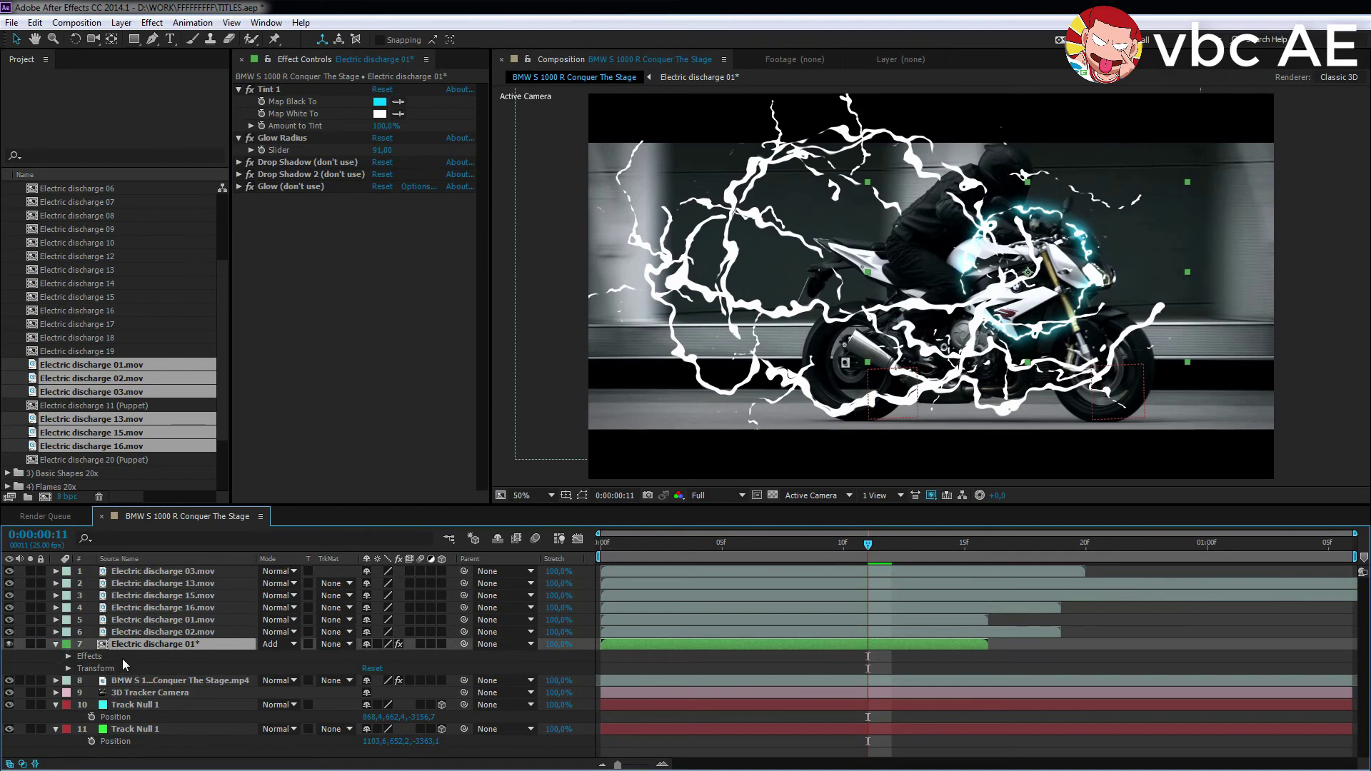
- Paste the precomp's cyan effects onto the six clip layers and delete the precomp layer
left_click(123, 658)
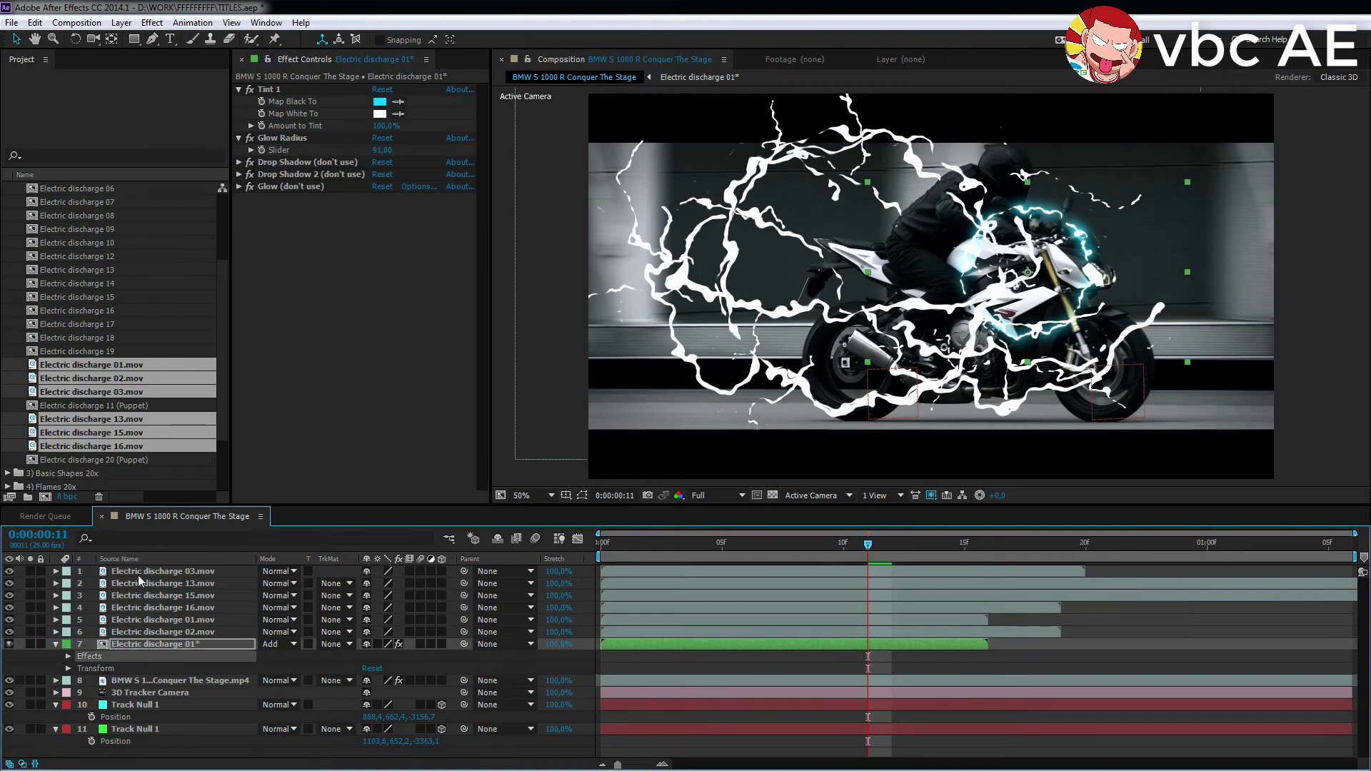
left_click(137, 575)
left_click(139, 635, "shift")
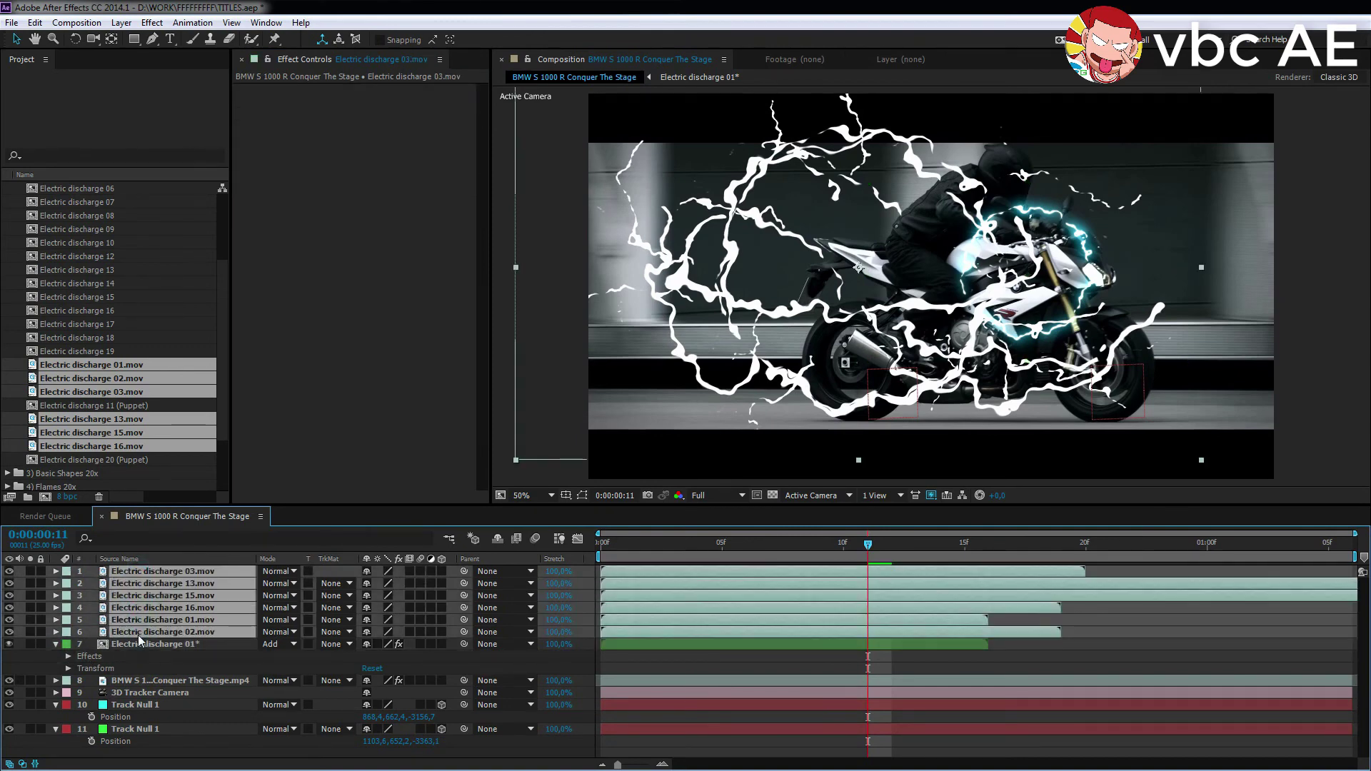
key("ctrl+v")
left_click(138, 644)
key("Delete")
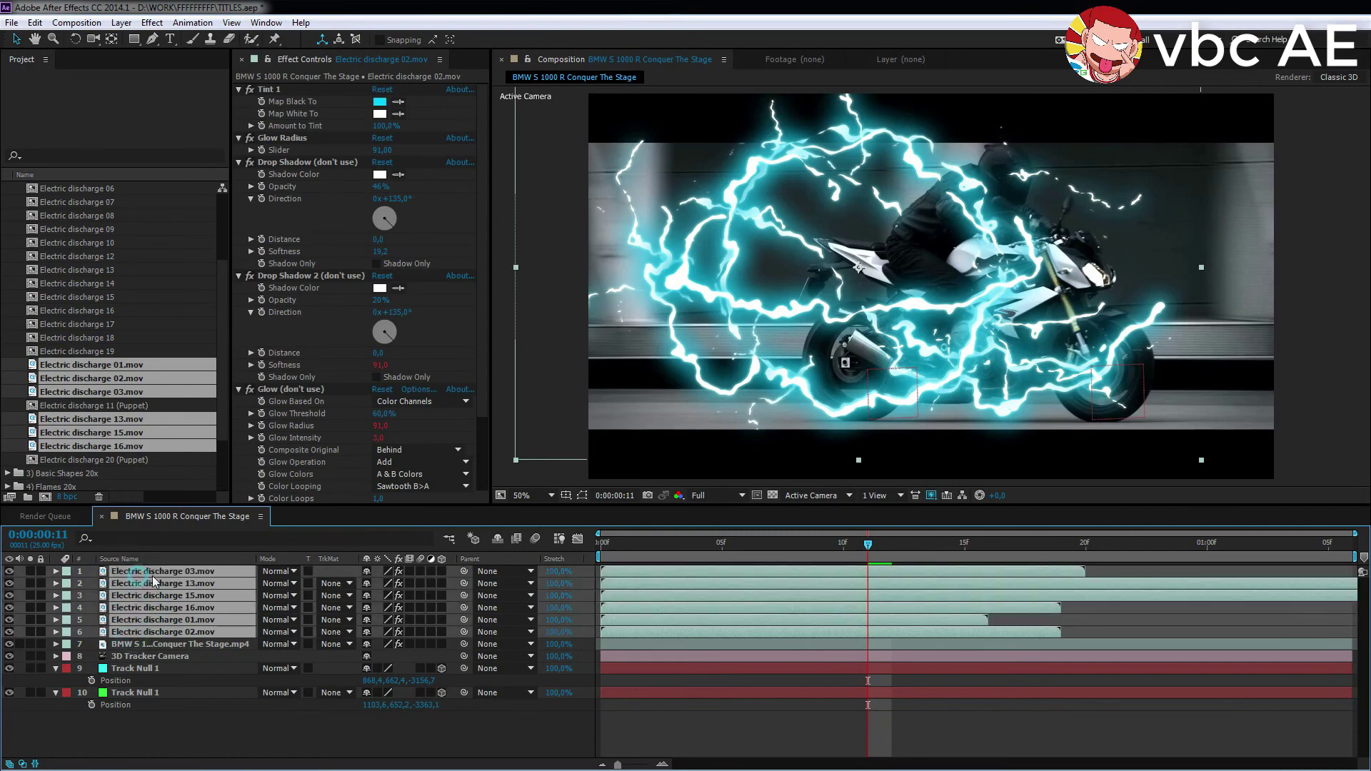
- Set the clip layers to Add blending, then scale and position them on the bike
left_click(275, 572)
left_click(344, 291)
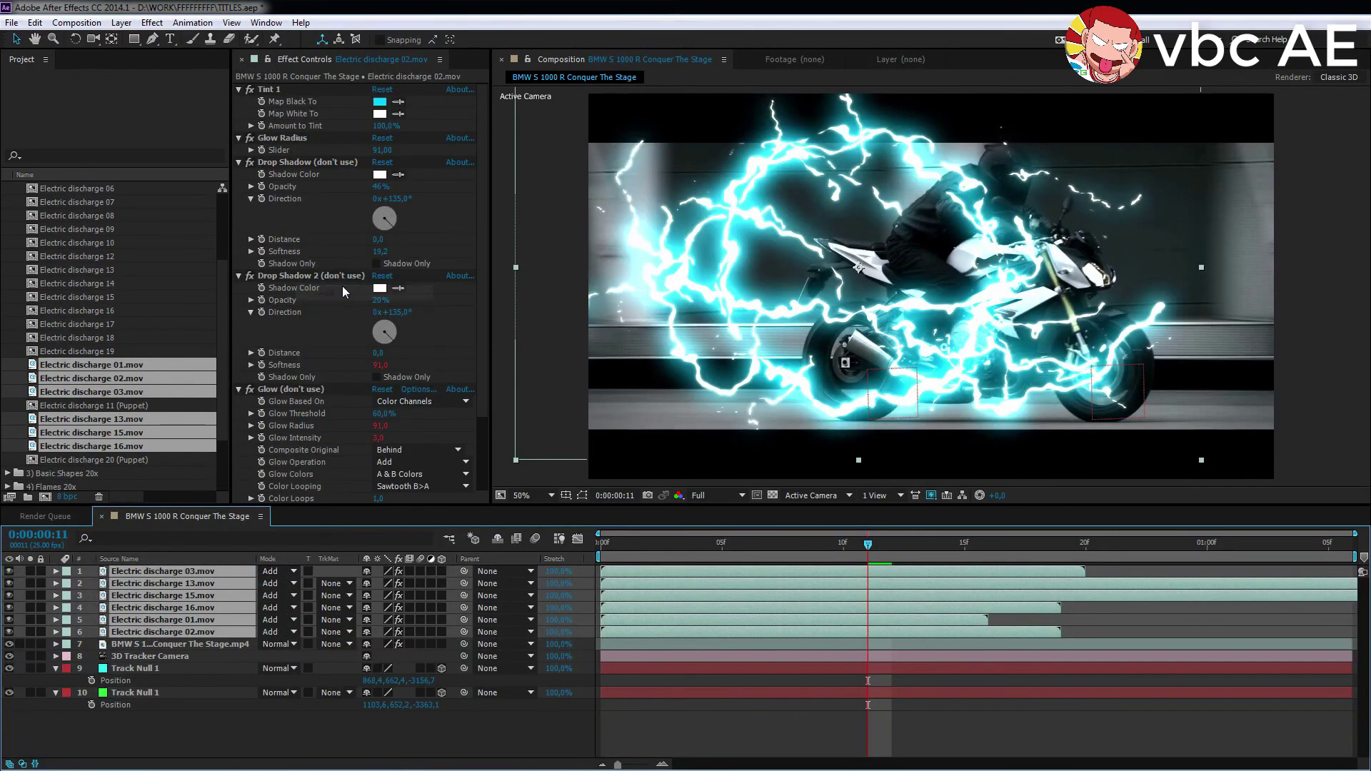
left_click_drag(1200, 450, 1039, 373)
left_click(1039, 373)
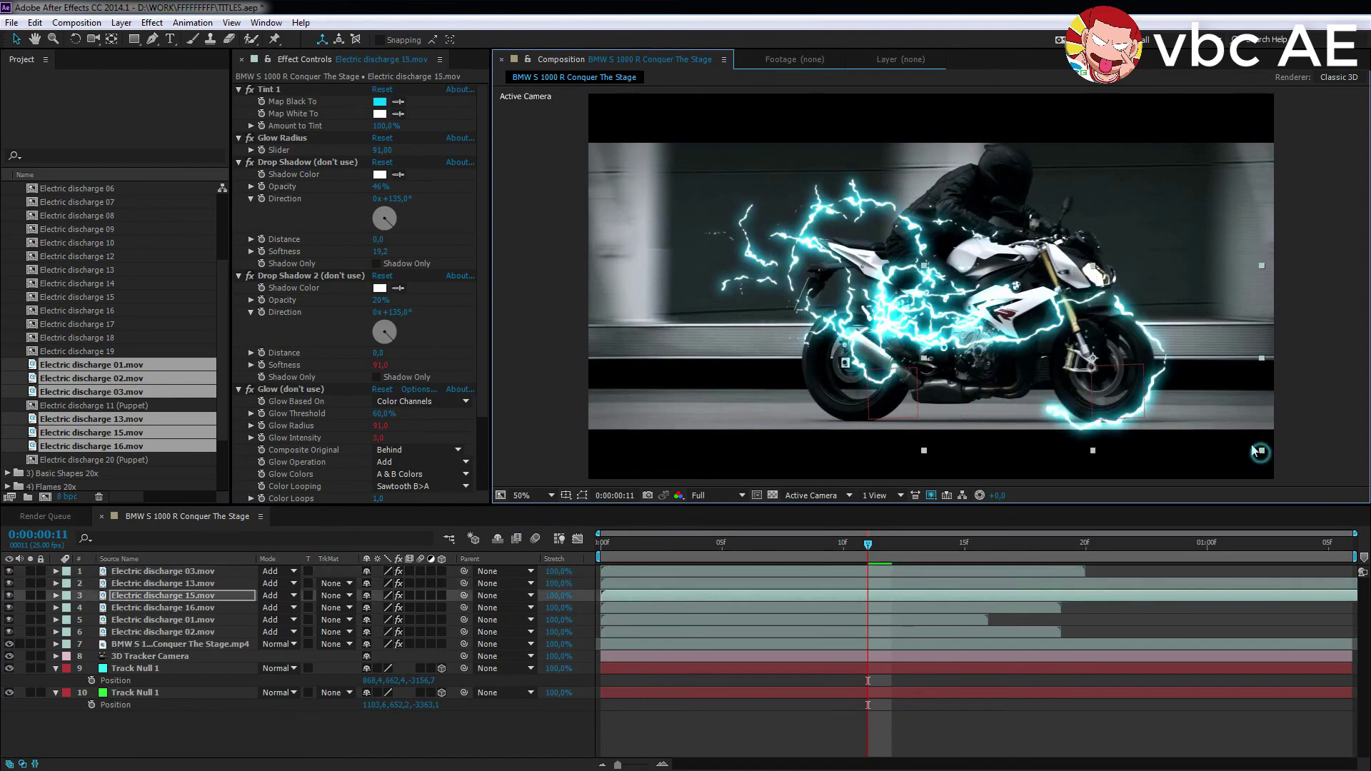
left_click(831, 303)
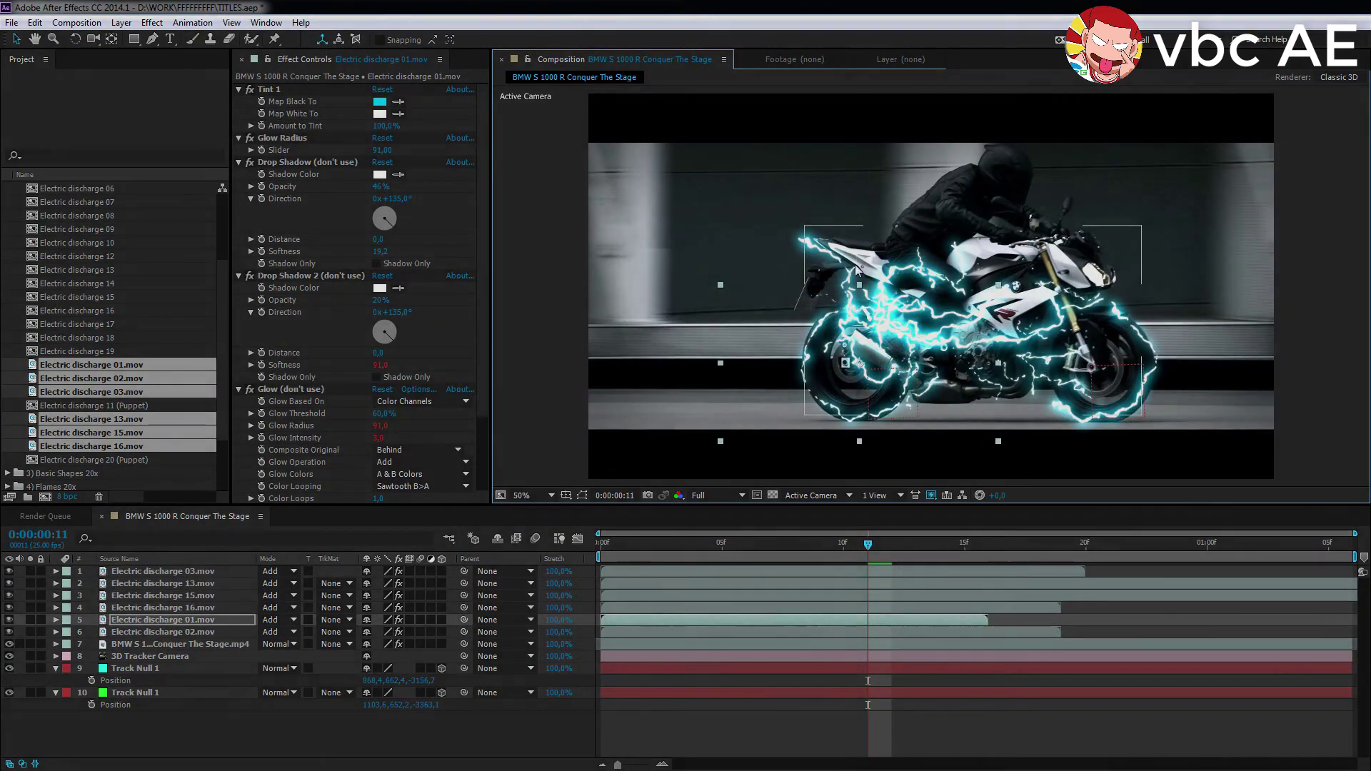